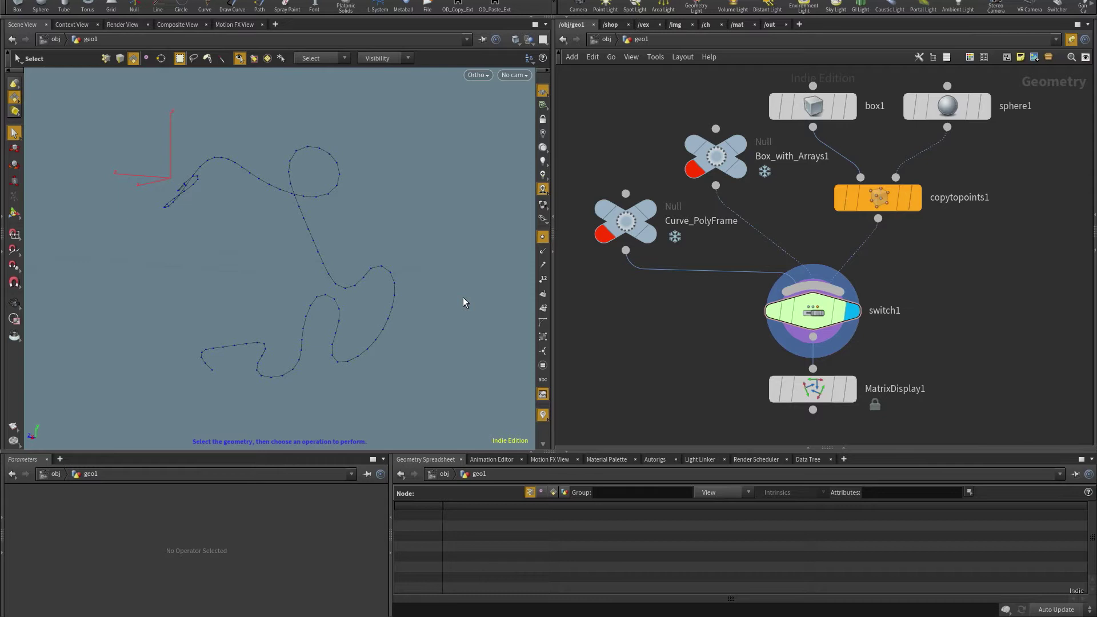
Open the settings of the scene's Marker 1 visualizer, examine its available marker styles, and close them.
click(543, 415)
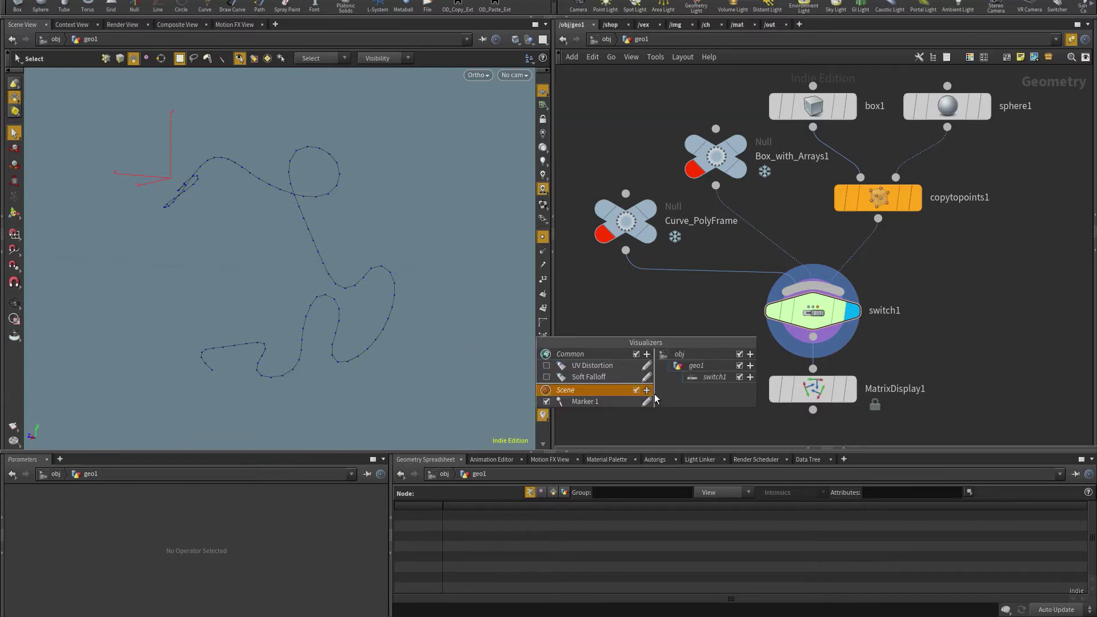
click(647, 401)
click(649, 380)
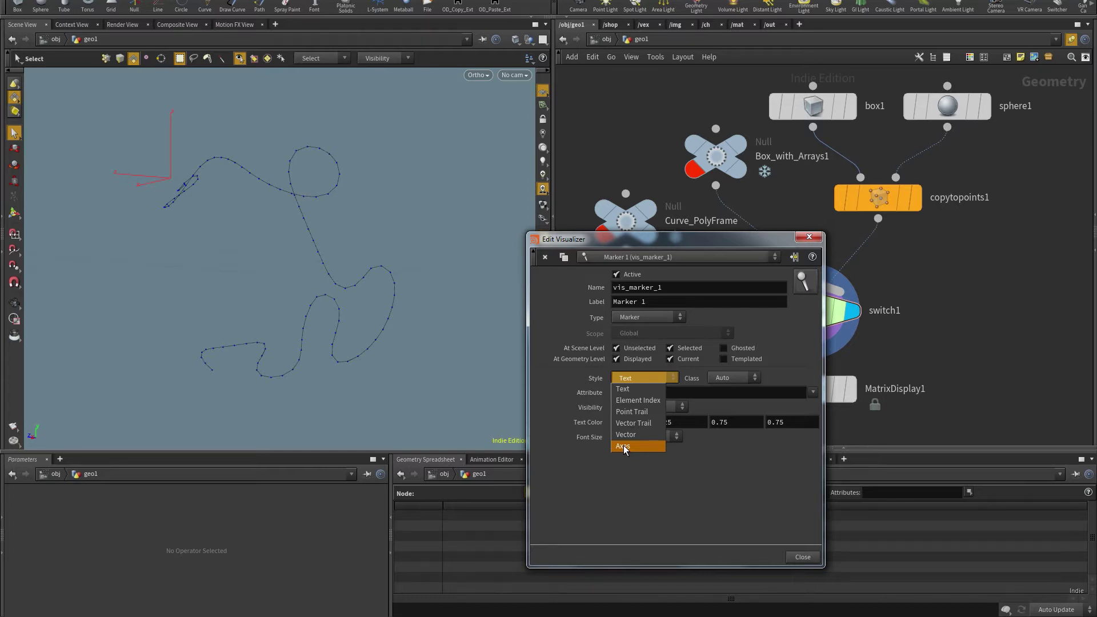
click(809, 240)
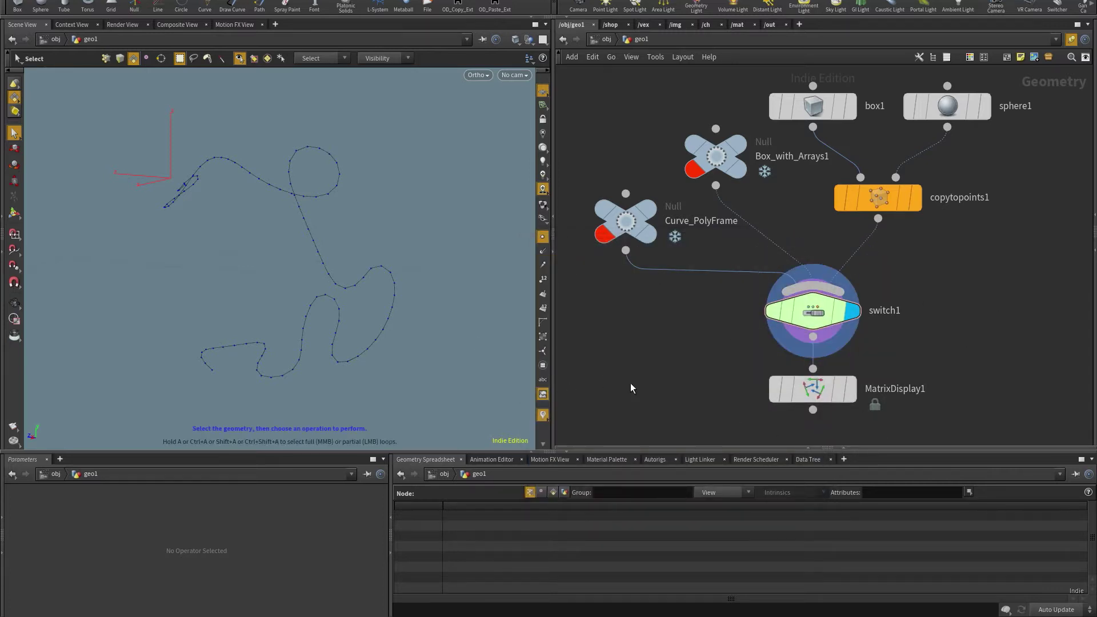
Preview switch1 with Select Input at 1 and back at 0, and inspect the node info of Curve_PolyFrame.
alt+drag(395, 286, 294, 189)
key(s)
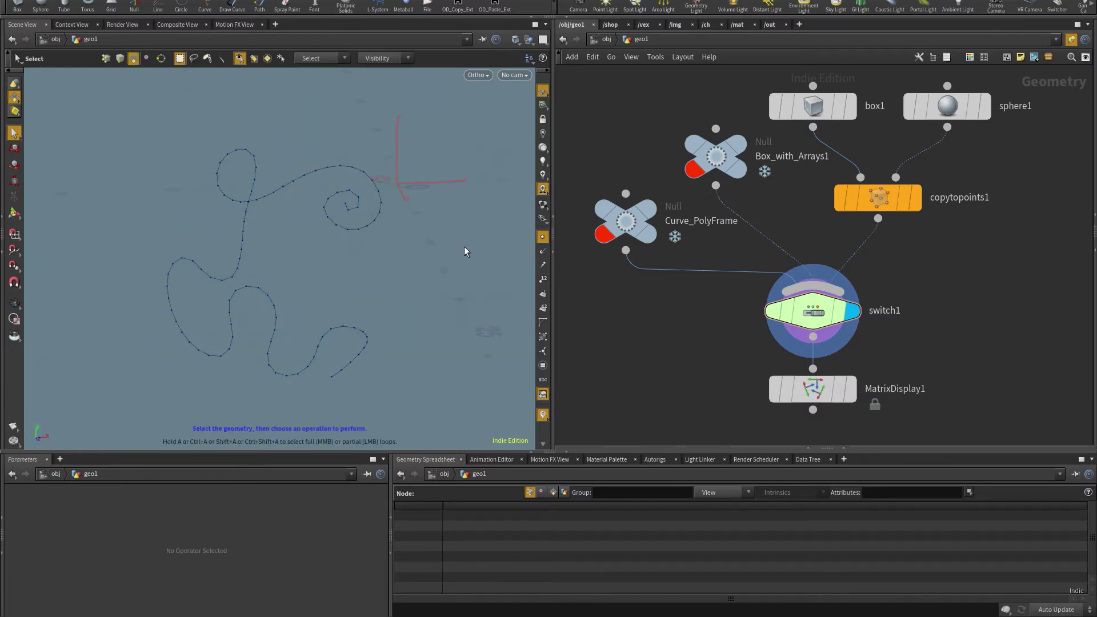
click(811, 311)
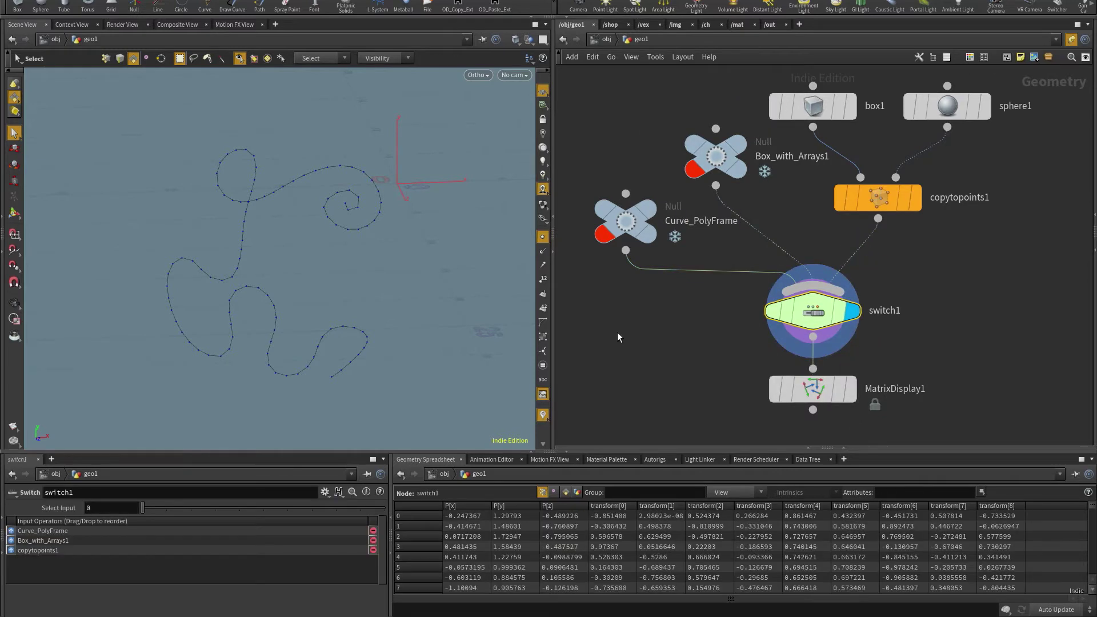
scroll(53, 512, up, 1)
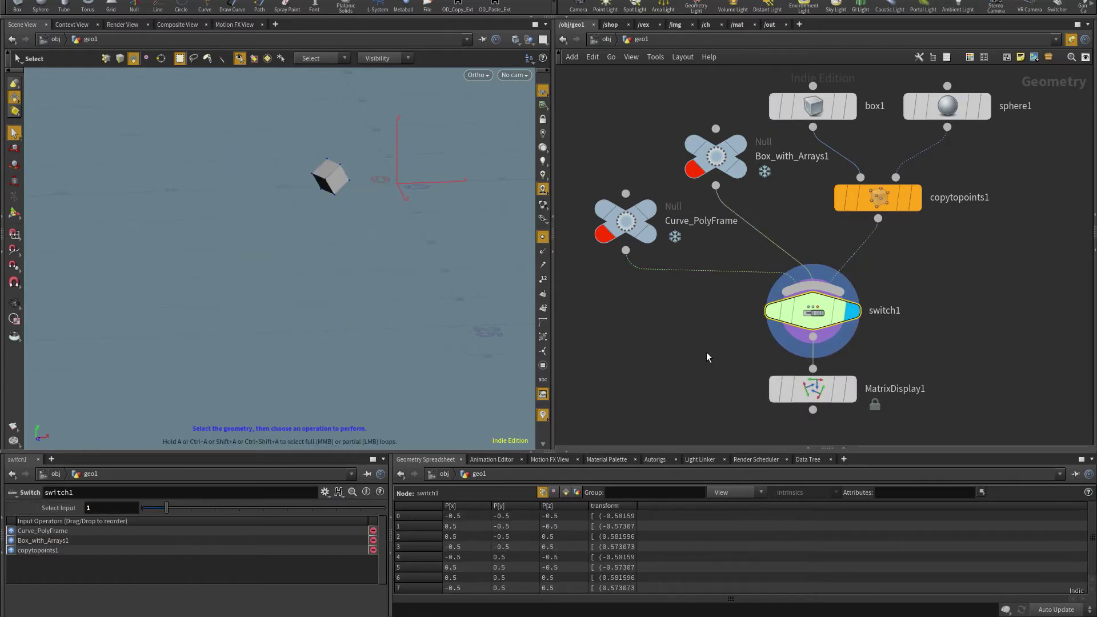
drag(94, 508, 22, 518)
text(0)
key(Return)
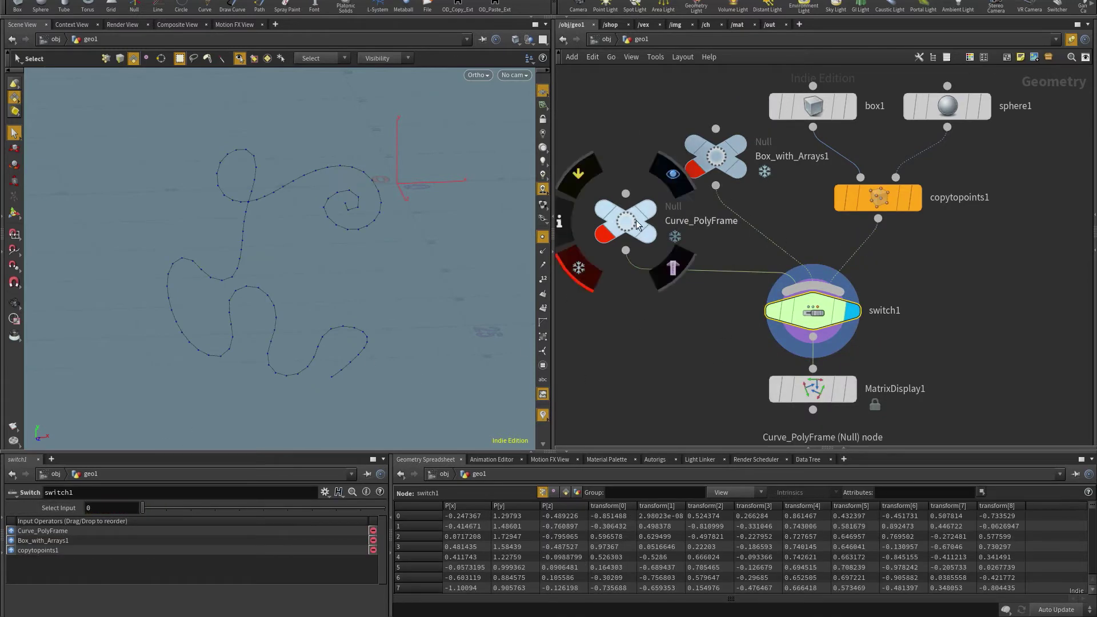
middle_drag(638, 225, 794, 234)
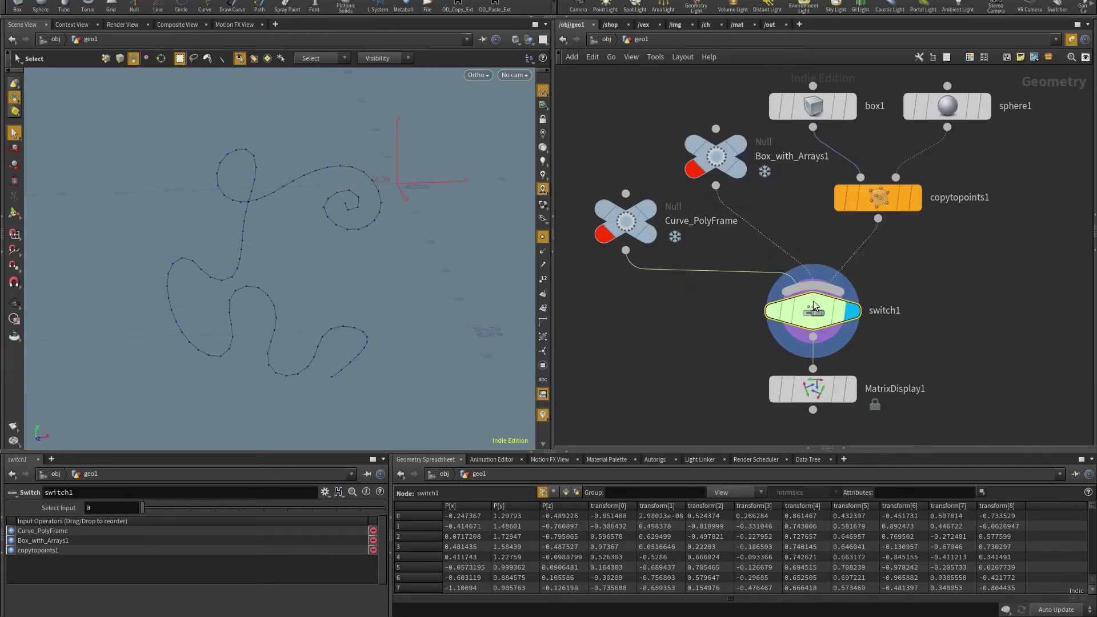
Set switch1's Select Input to 1 and read the transform attributes in its node info.
double_click(103, 509)
text(1)
key(Return)
middle_drag(790, 311, 595, 317)
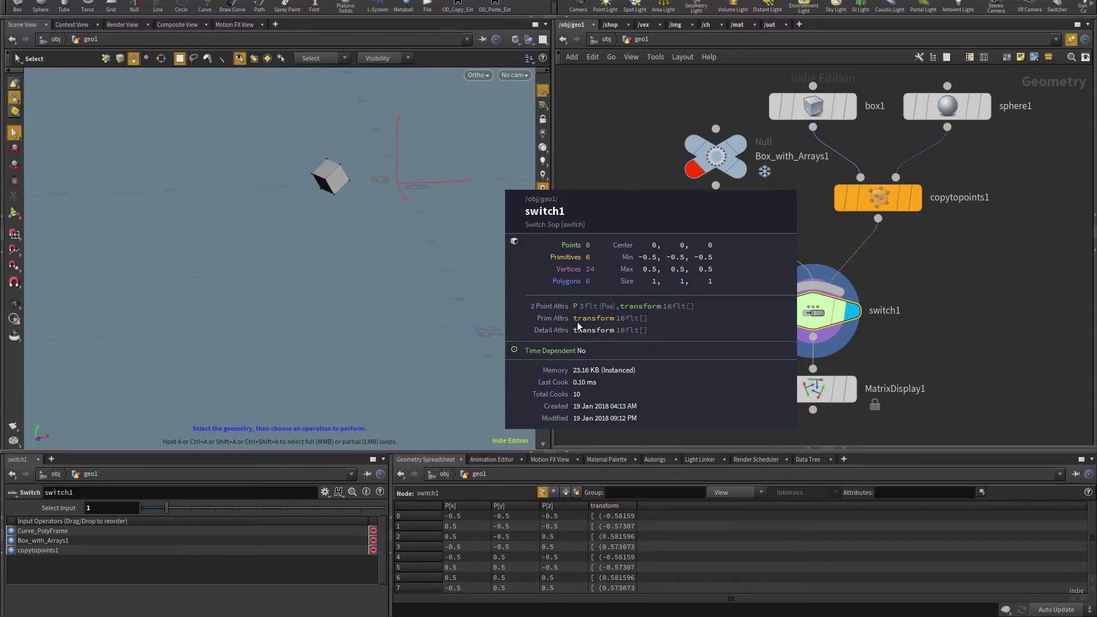
middle_drag(578, 324, 577, 324)
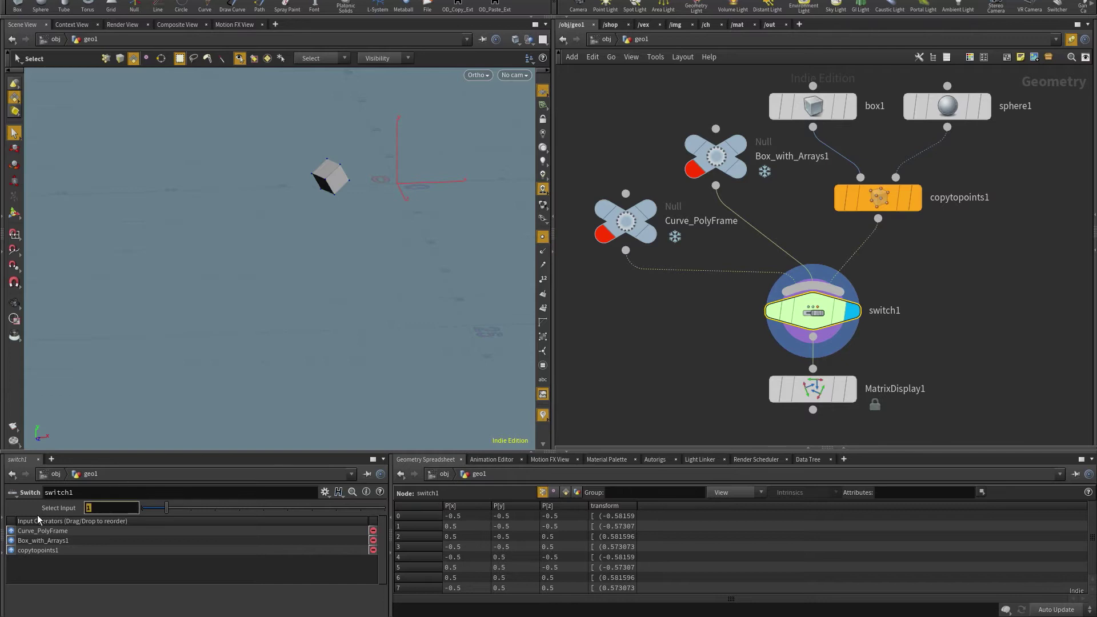
Set switch1's Select Input to 2 and inspect the node info of copytopoints1.
text(2)
key(Return)
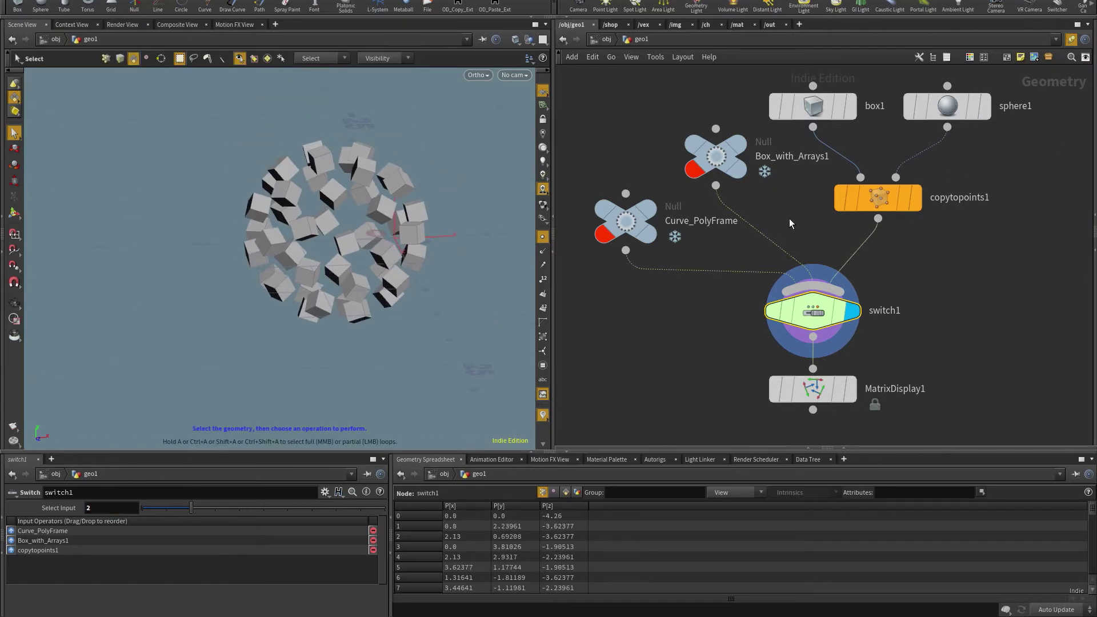
middle_drag(883, 200, 687, 205)
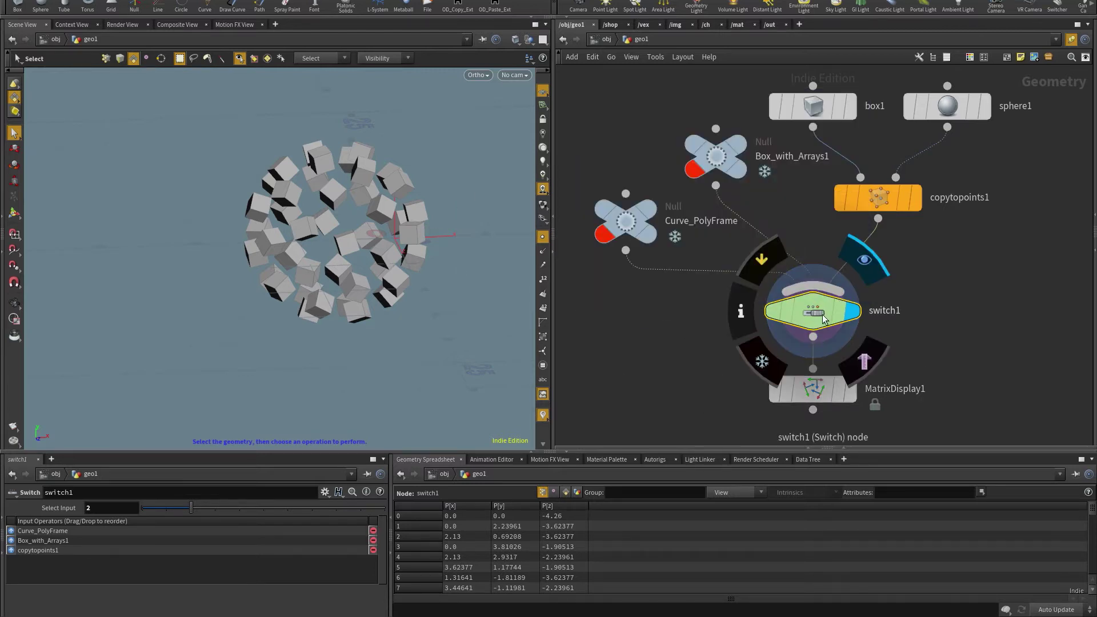
Set switch1's Select Input to 0, then display and select MatrixDisplay1 to view the matrices along the curve.
key(BackSpace)
text(0)
key(Return)
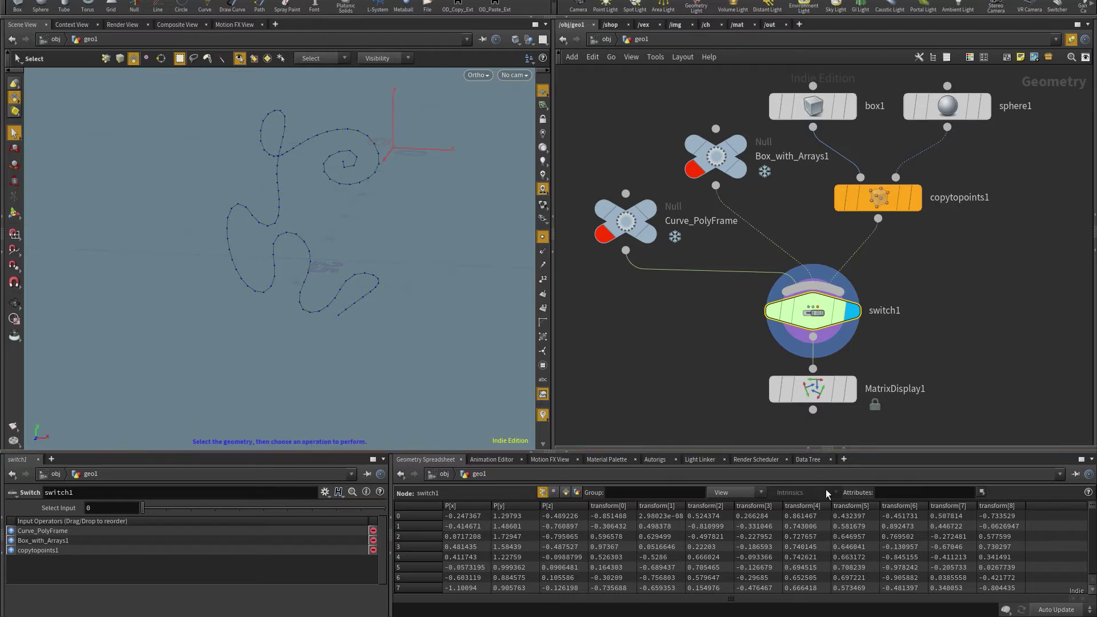
click(841, 393)
click(807, 400)
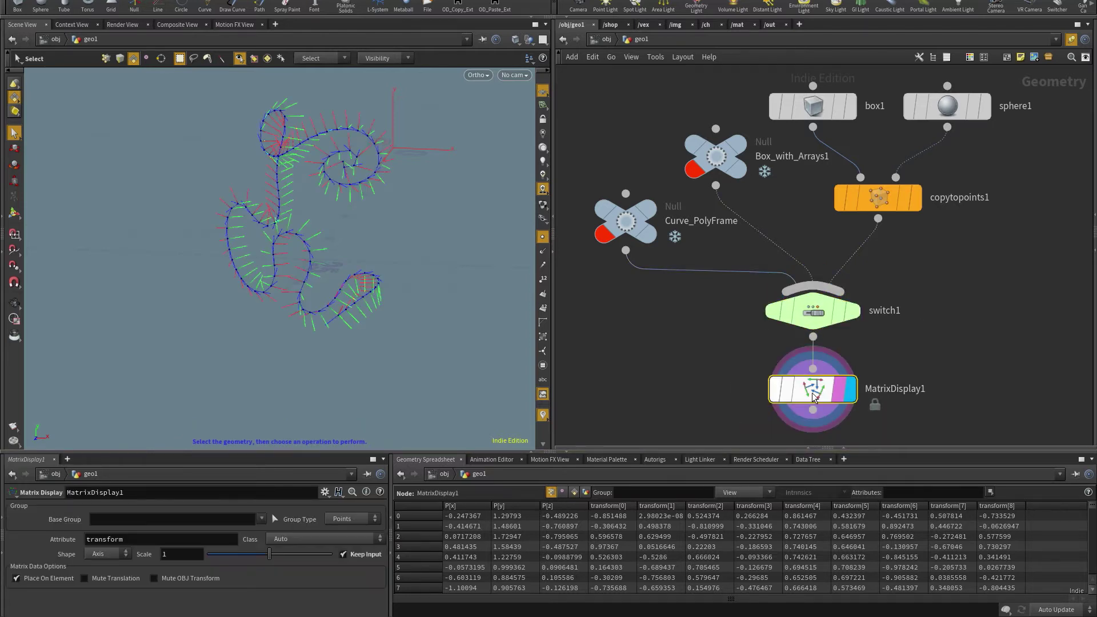
alt+drag(371, 289, 269, 287)
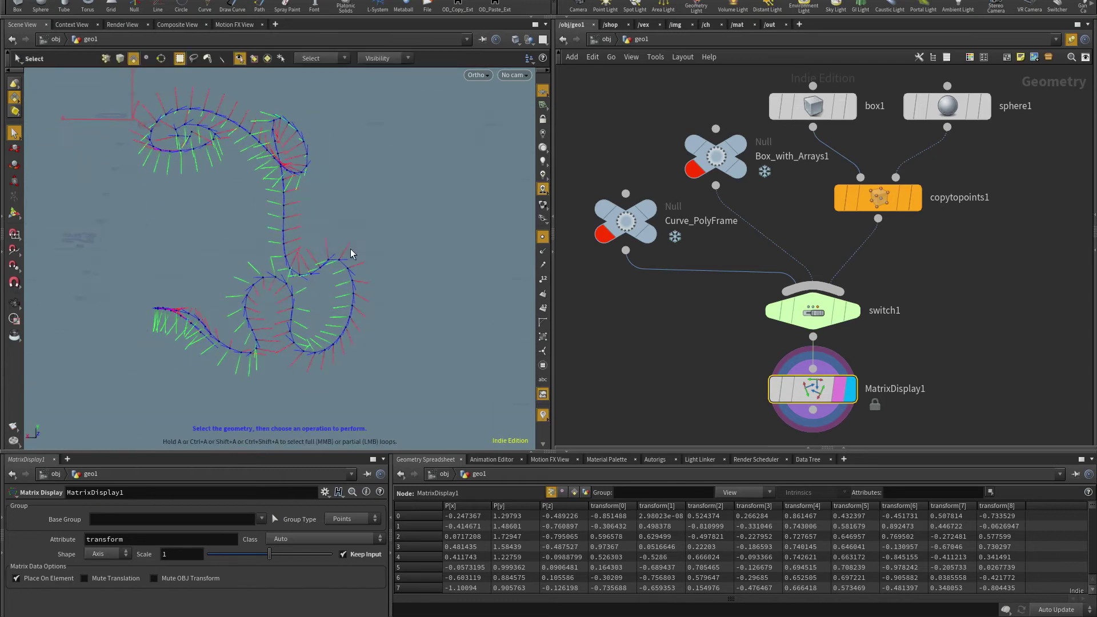
drag(289, 247, 275, 263)
Change MatrixDisplay1's Shape to Arrows and view the arrows along the curve.
click(102, 555)
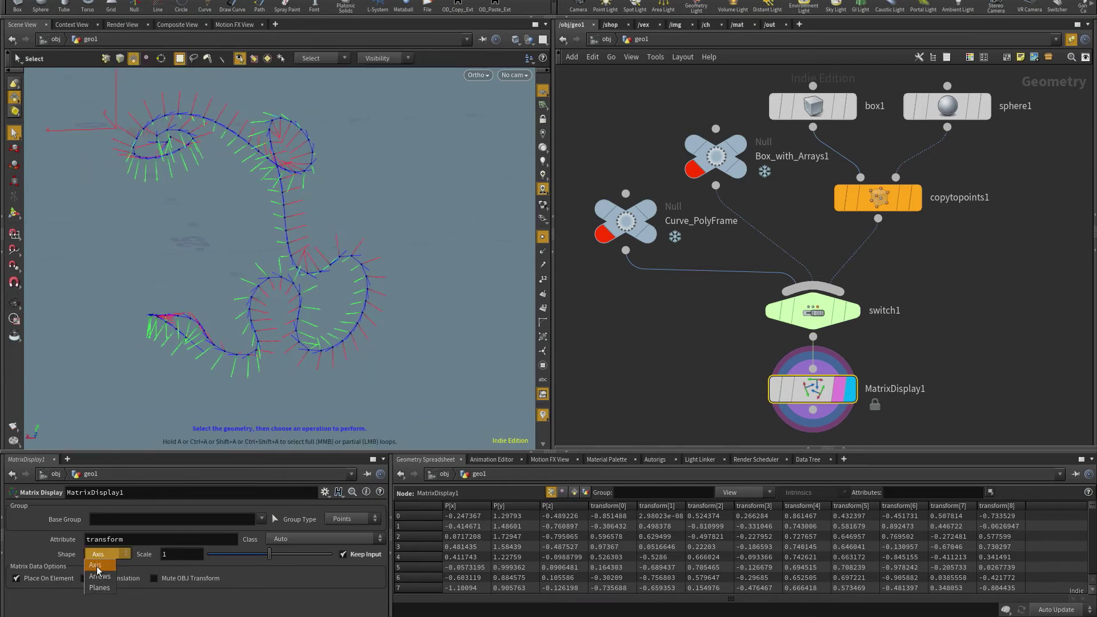
alt+drag(334, 245, 329, 246)
click(102, 554)
click(102, 578)
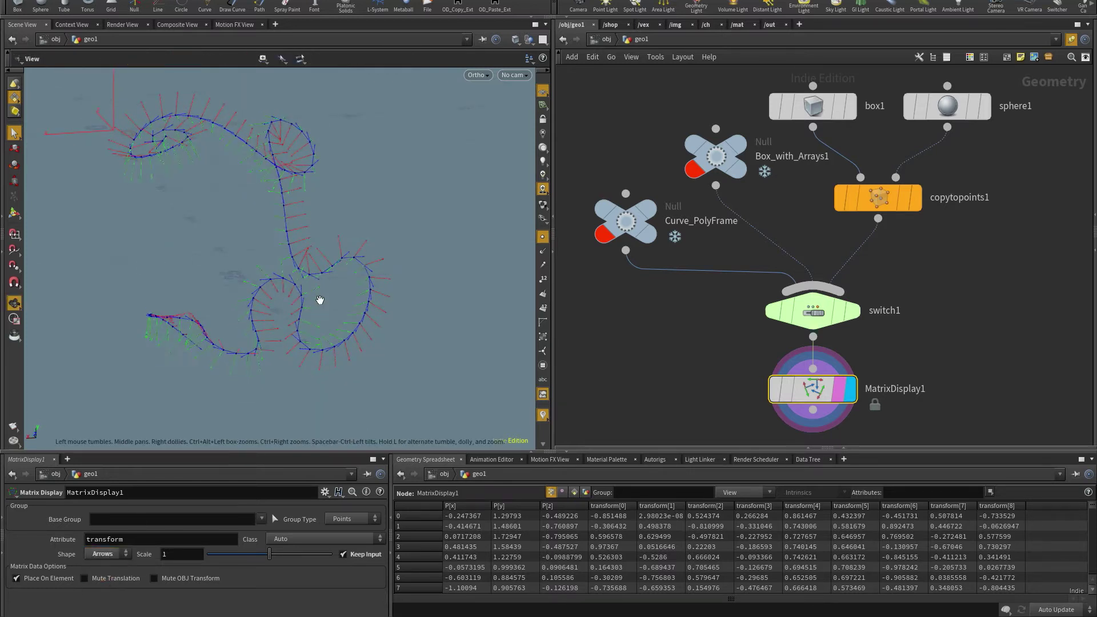
alt+right_drag(333, 297, 345, 276)
alt+right_drag(294, 192, 259, 280)
Change MatrixDisplay1's Shape to Planes and view the coloured planes from another angle.
click(107, 557)
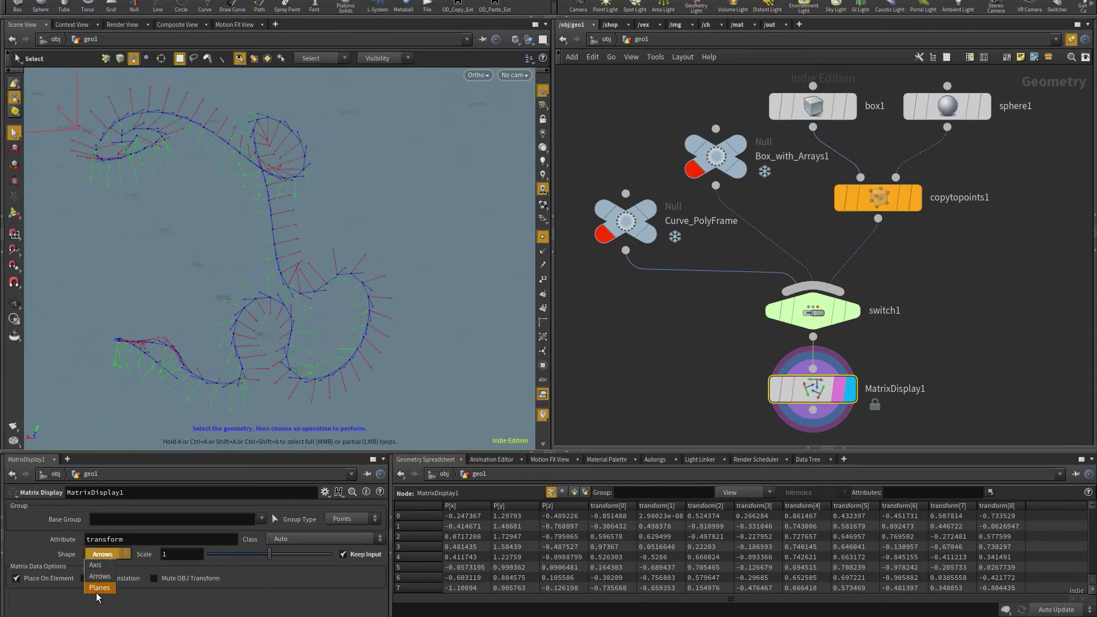
click(98, 591)
alt+drag(434, 240, 283, 206)
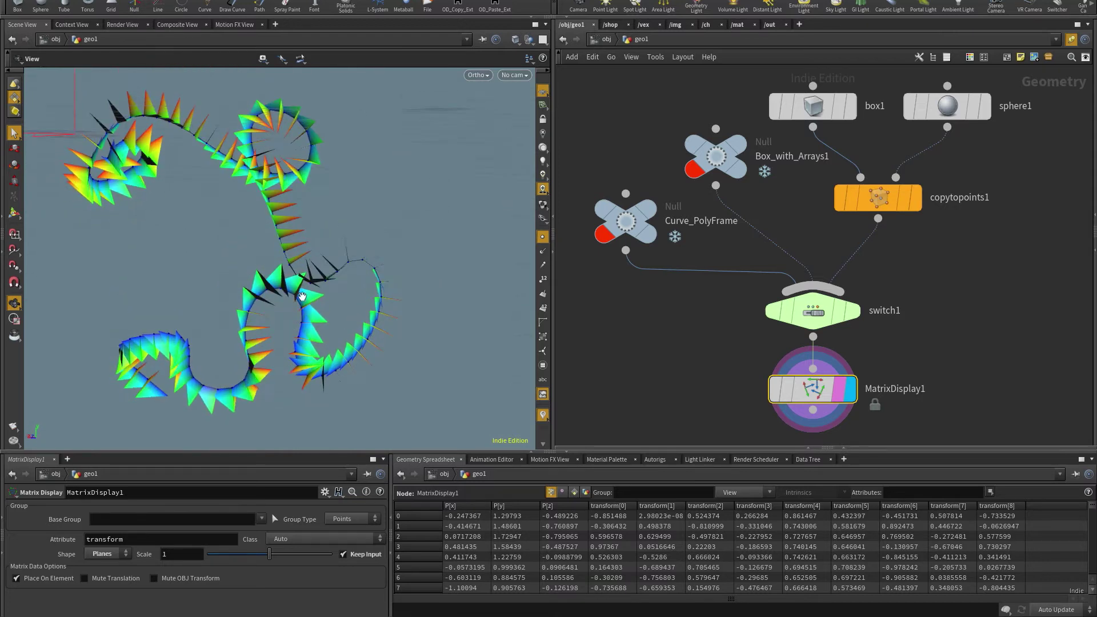
key(s)
Raise MatrixDisplay1's Scale to about 1.468 and set its Shape to Axis.
drag(269, 554, 299, 561)
click(104, 559)
click(108, 564)
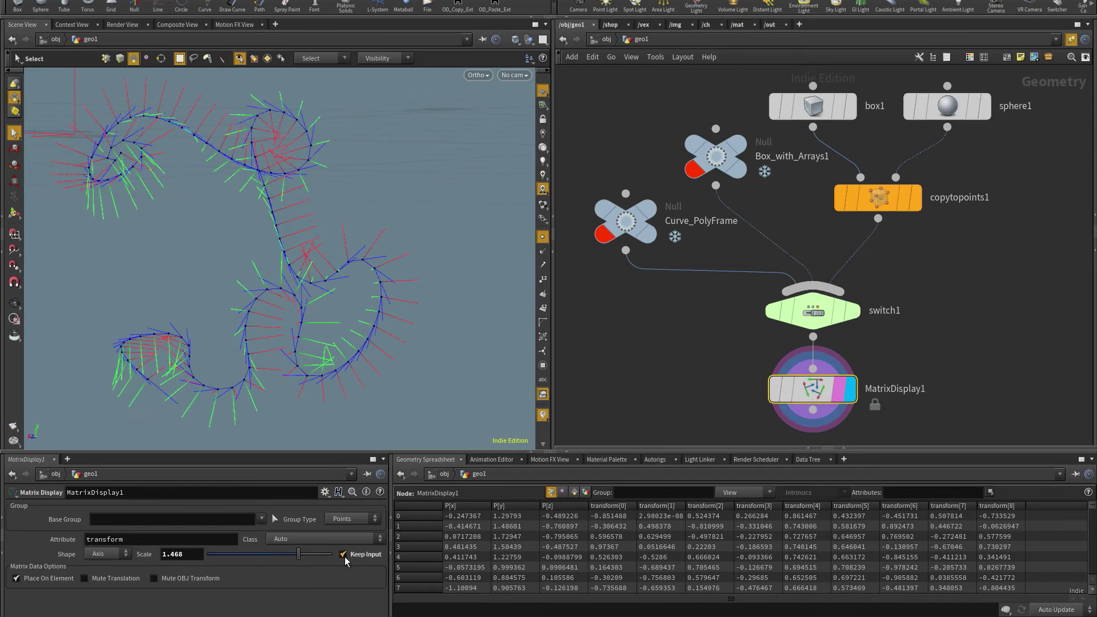
Turn off Keep Input on MatrixDisplay1 and set its Scale to 1.
scroll(336, 252, up, 5)
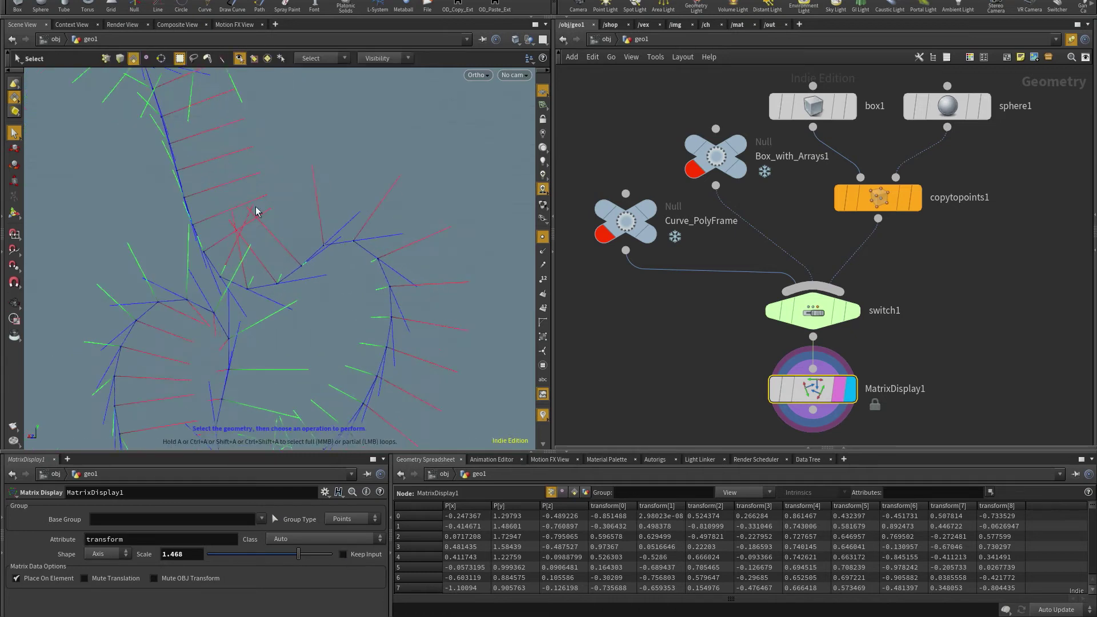
scroll(358, 248, up, 3)
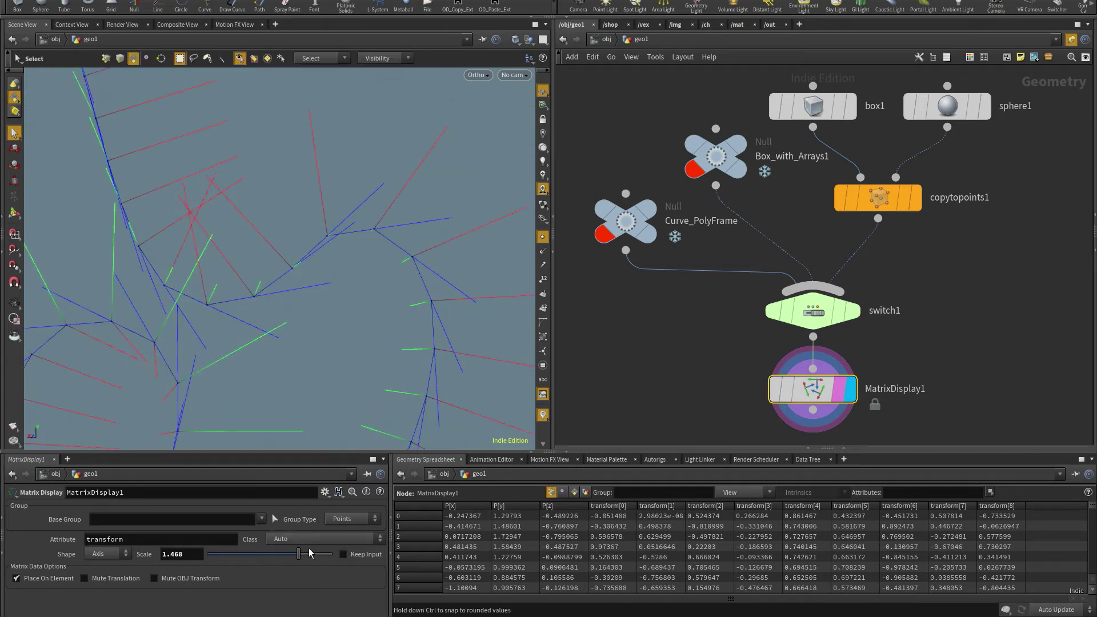
drag(184, 555, 122, 556)
text(1)
key(Return)
scroll(293, 304, down, 8)
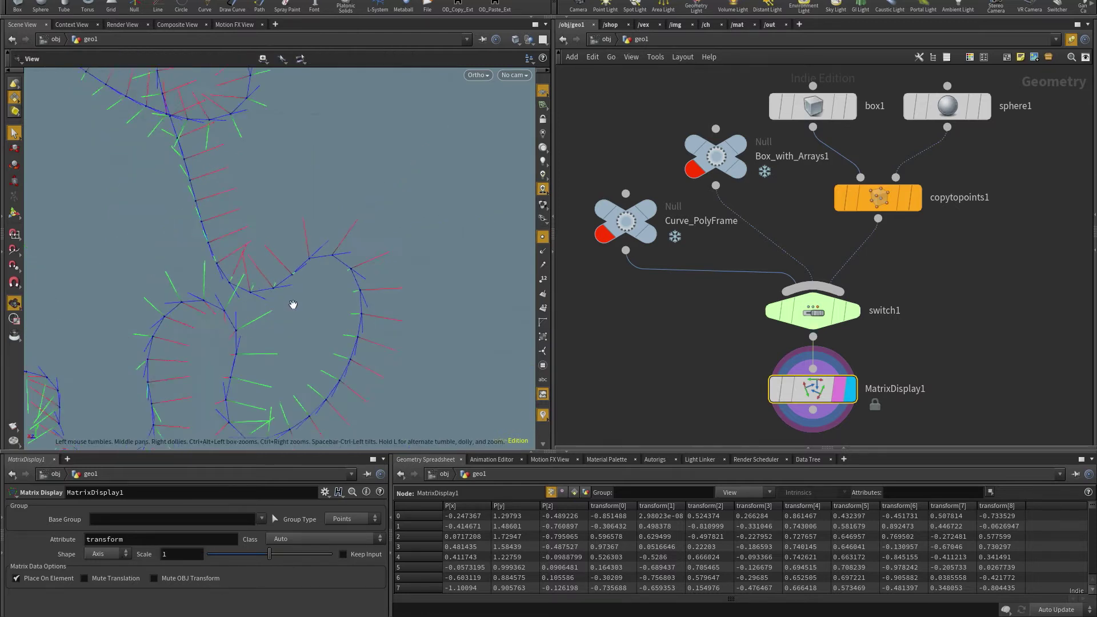
scroll(289, 331, up, 2)
key(s)
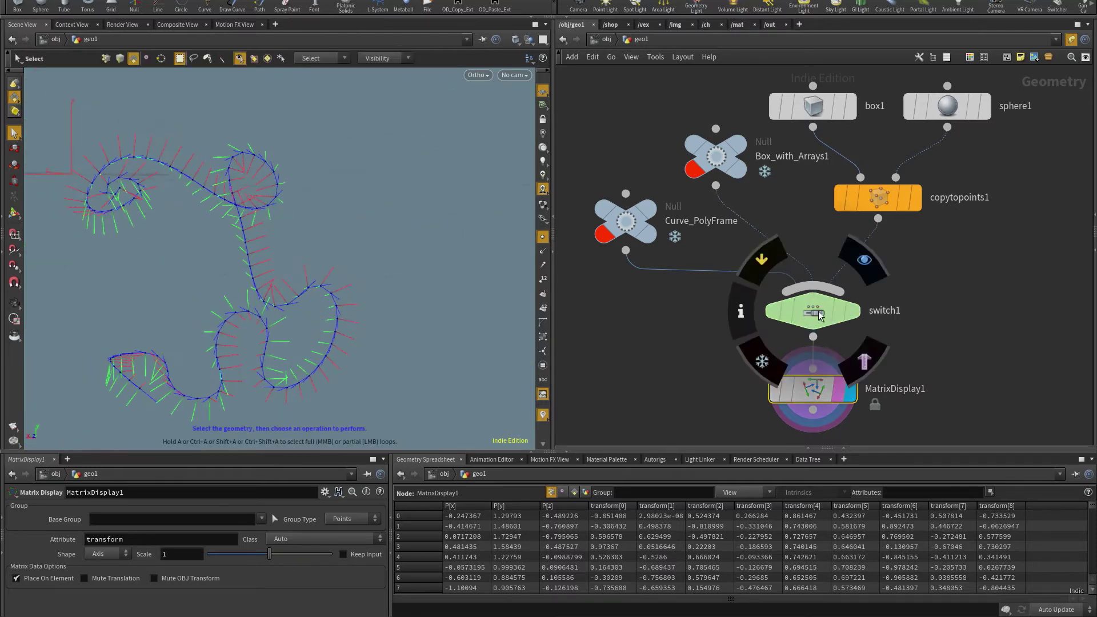
Set switch1's Select Input to 1 to feed Box_with_Arrays1 into the matrix display, and inspect switch1's node info.
click(793, 320)
text(1)
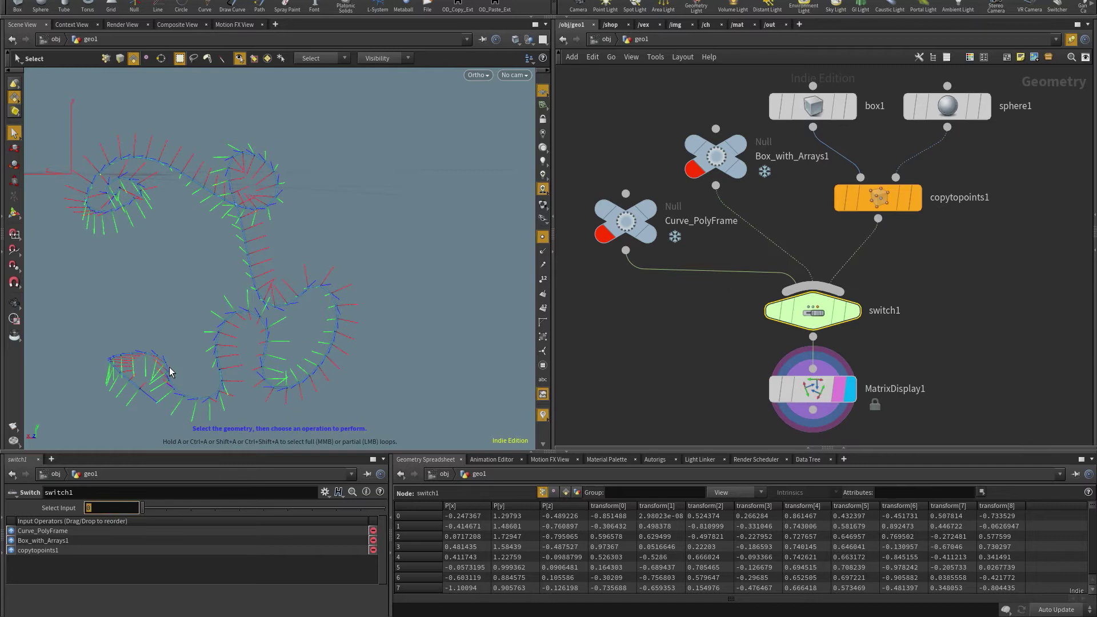
key(Return)
key(Escape)
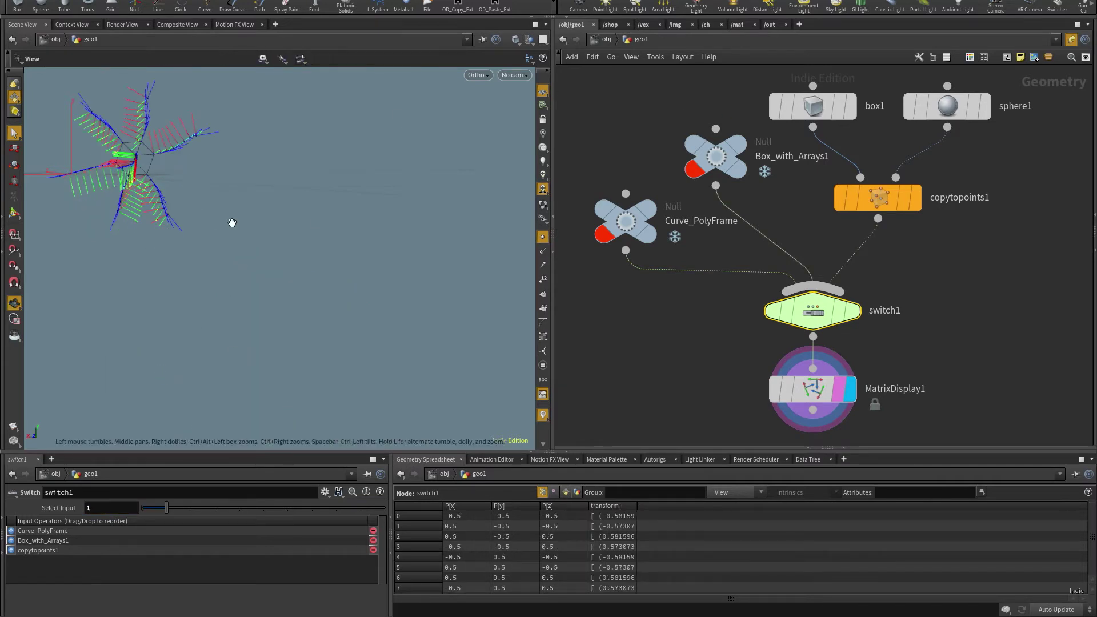
drag(250, 245, 276, 317)
right_drag(276, 317, 274, 254)
middle_drag(274, 254, 396, 238)
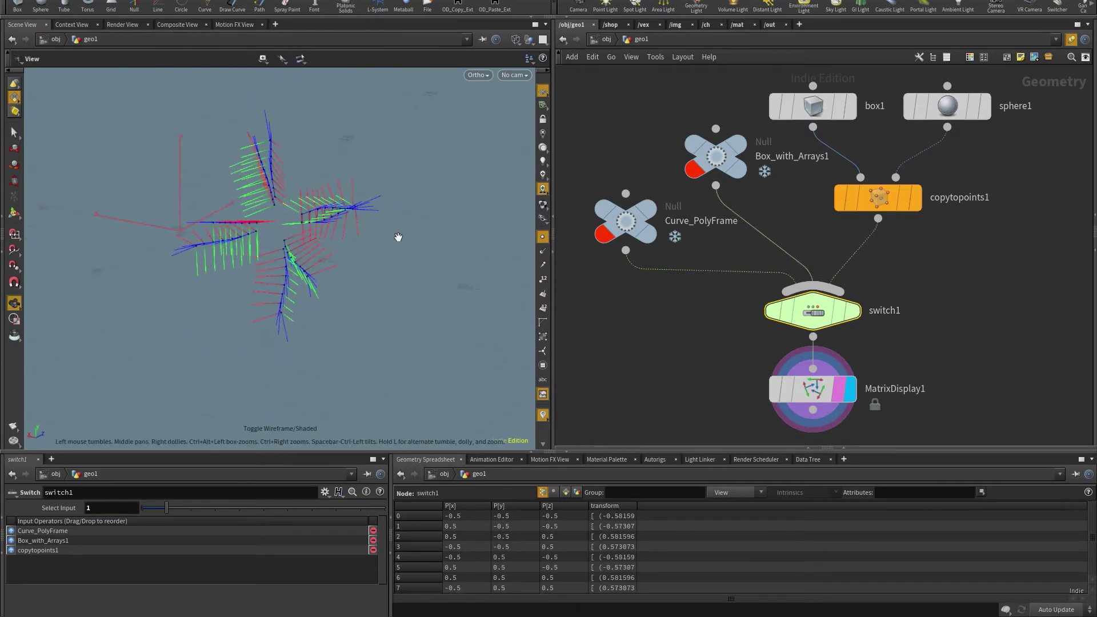
middle_drag(812, 317, 584, 257)
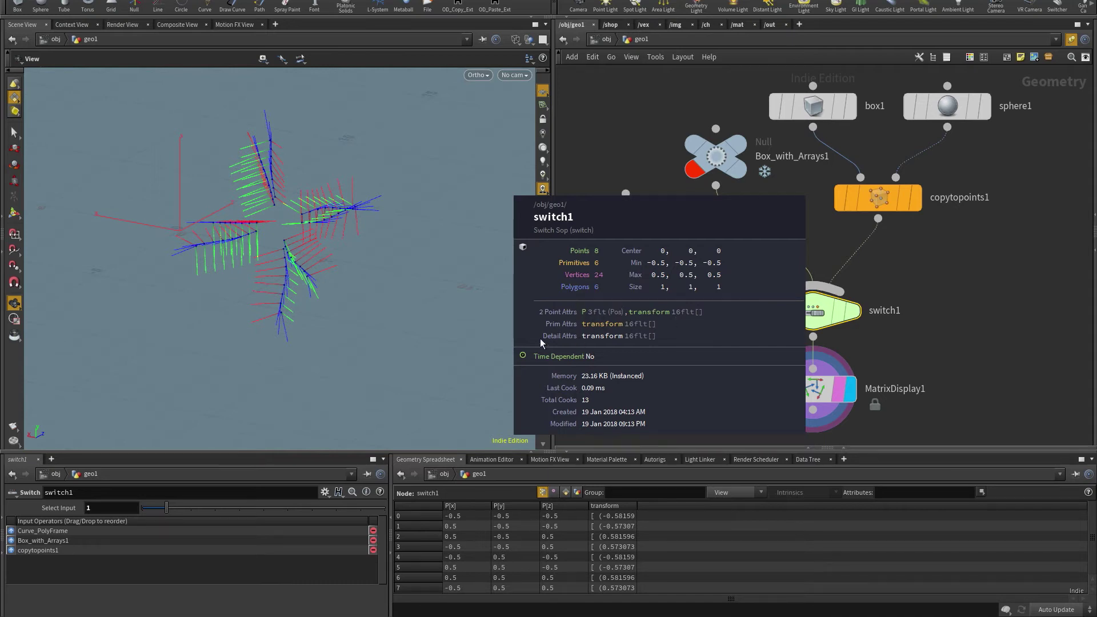
Select MatrixDisplay1 and try the attribute name lol in its Attribute field.
click(814, 389)
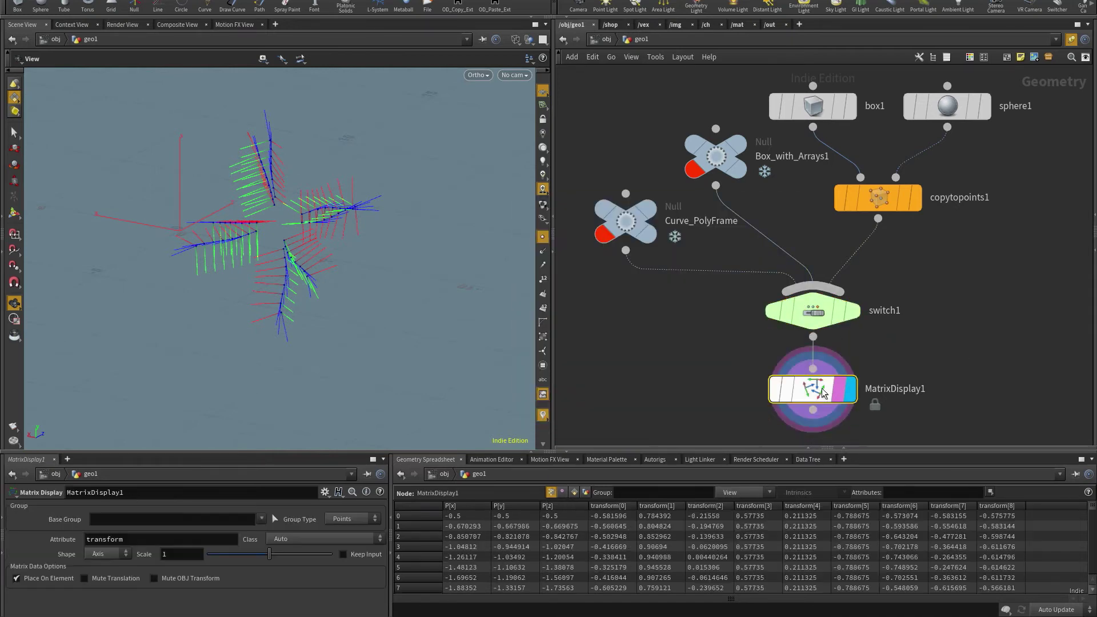
mouse_move(329, 261)
mouse_down()
mouse_move(379, 228)
mouse_move(314, 252)
mouse_move(402, 206)
mouse_move(307, 252)
mouse_move(320, 246)
mouse_up()
double_click(135, 544)
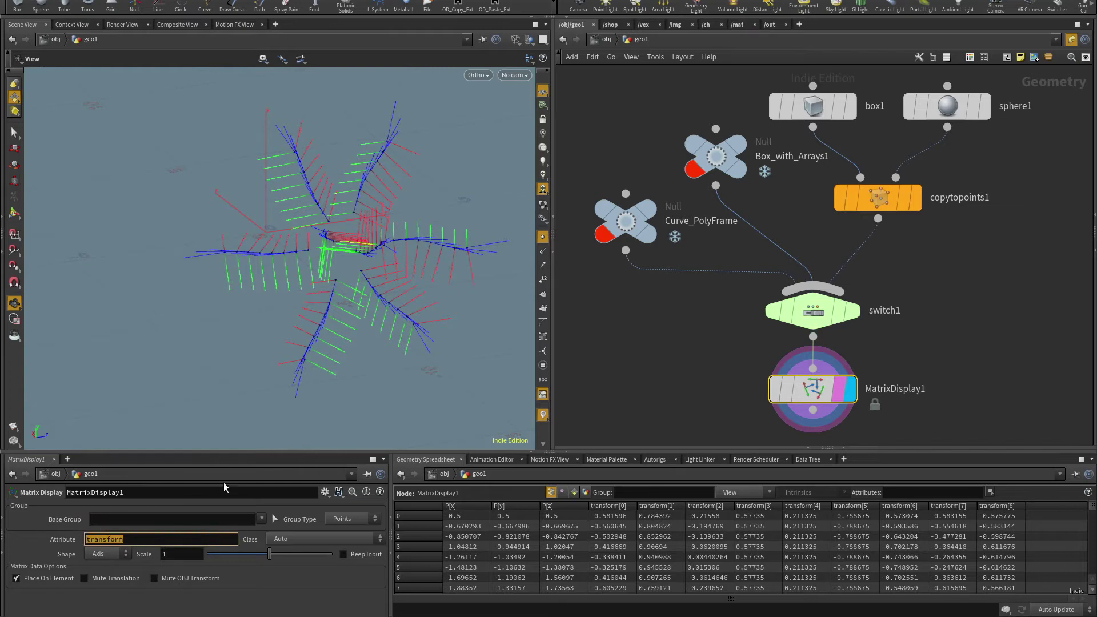
text(lol)
key(Return)
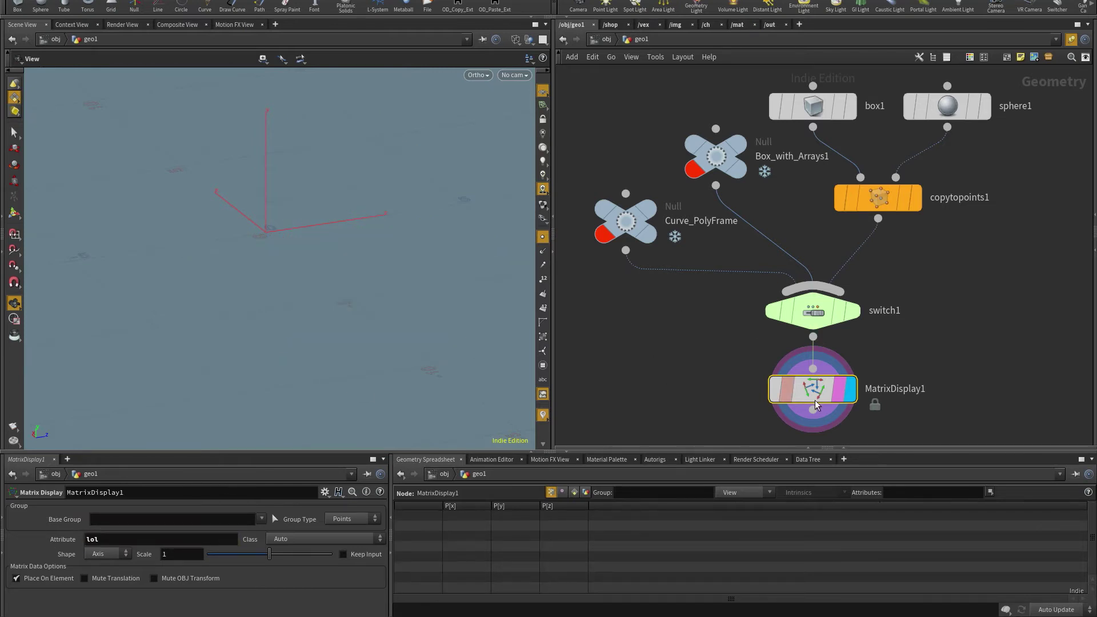
Clear MatrixDisplay1's Attribute field, then undo the attribute changes back to transform.
drag(104, 538, 26, 544)
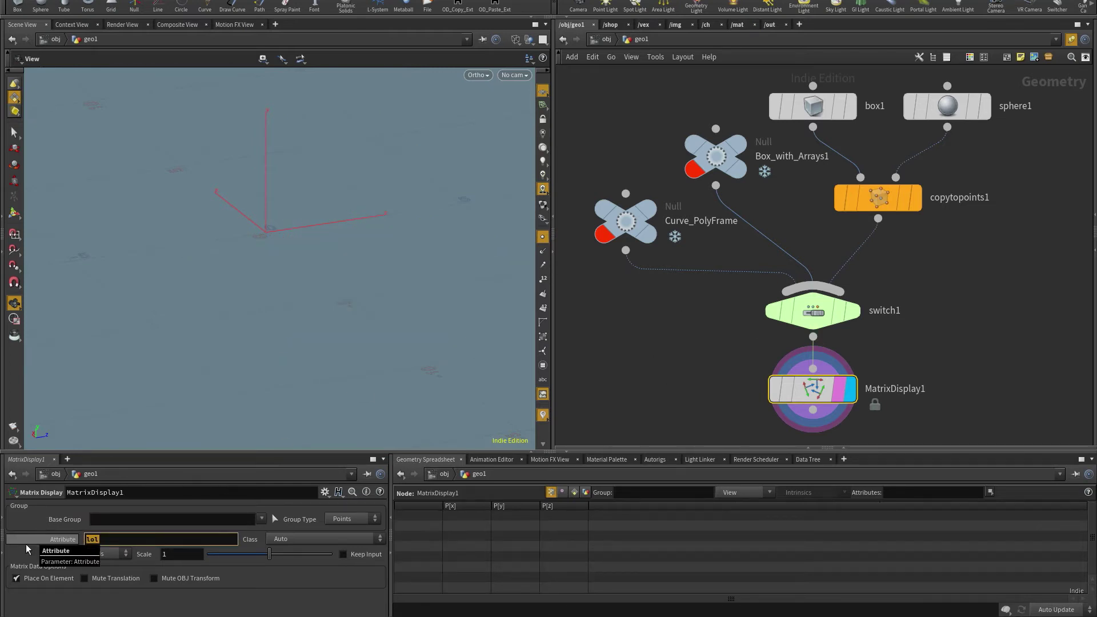
key(BackSpace)
click(676, 387)
key(ctrl+z)
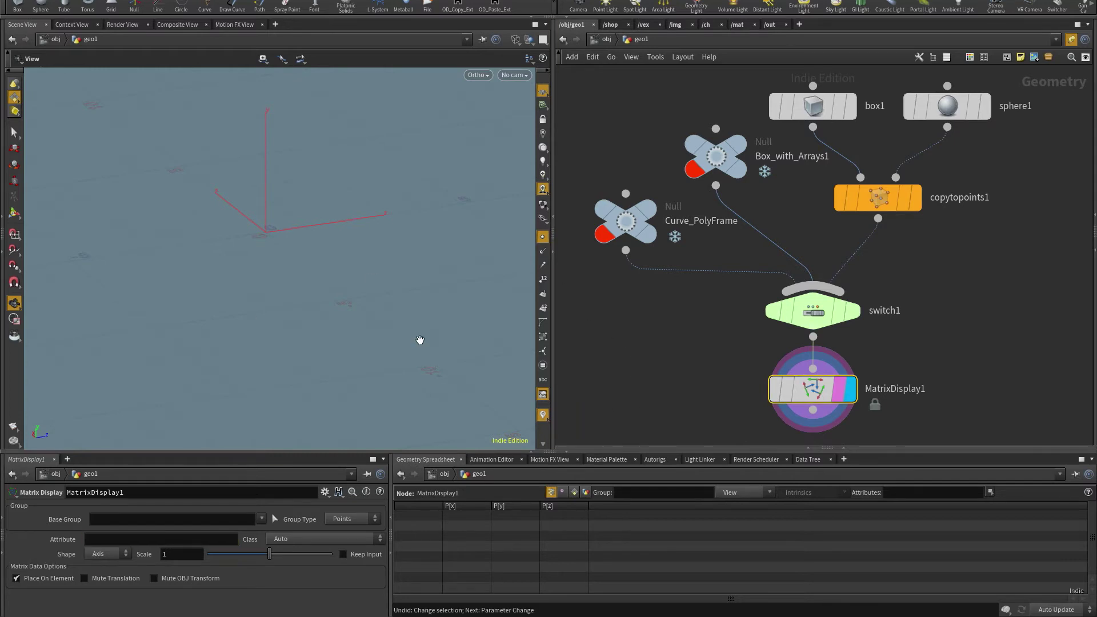
key(ctrl+z)
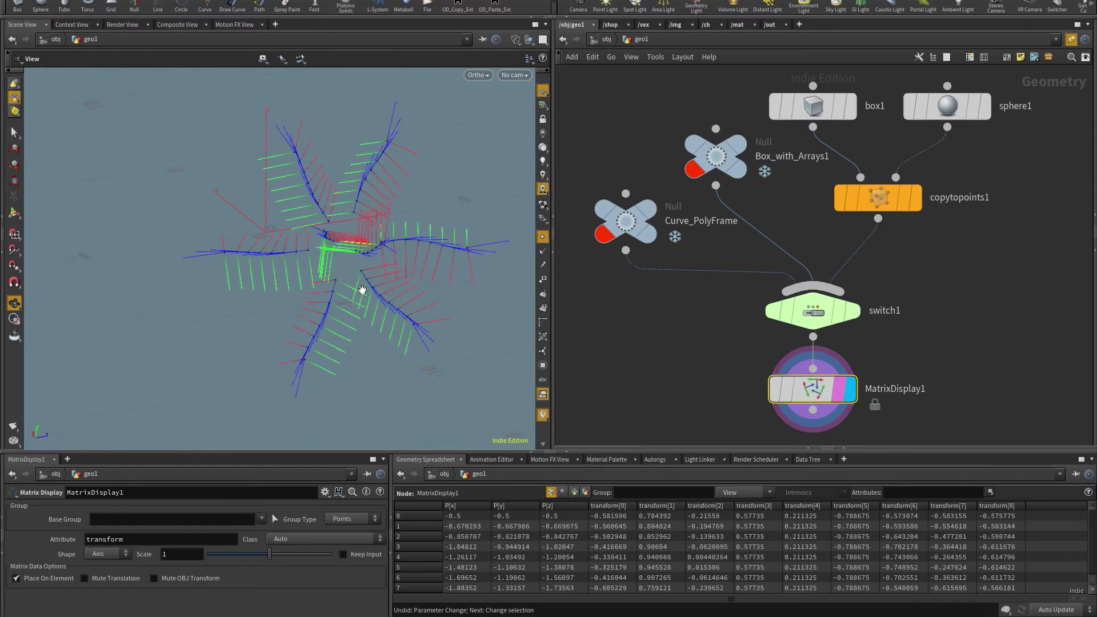
drag(355, 289, 320, 234)
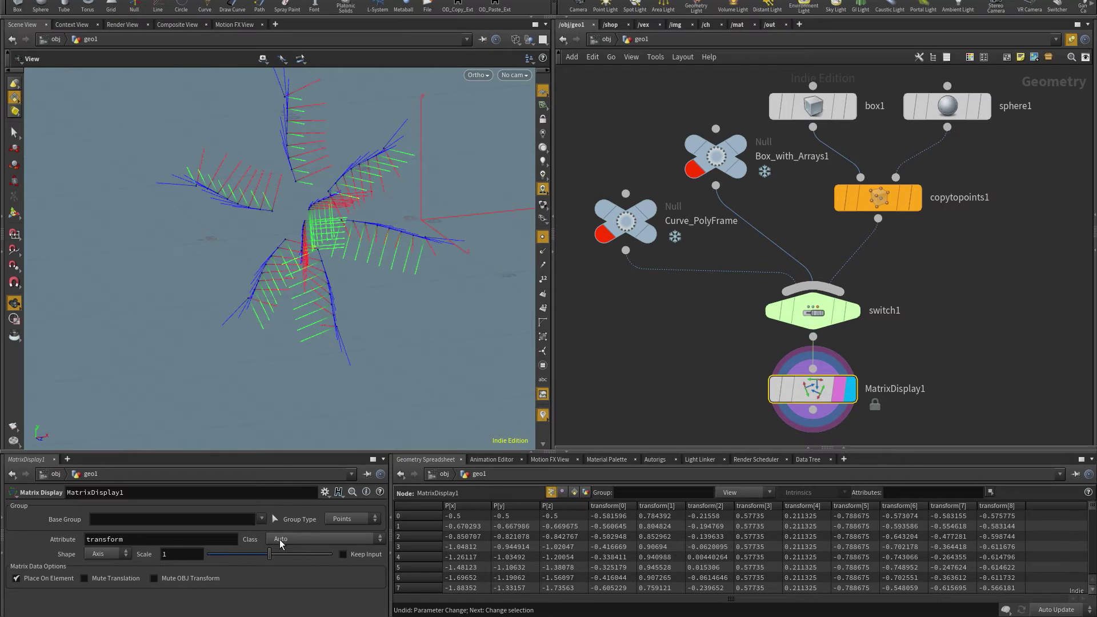
Turn on Keep Input on MatrixDisplay1 so the input box is drawn with the matrix axes.
drag(336, 274, 434, 187)
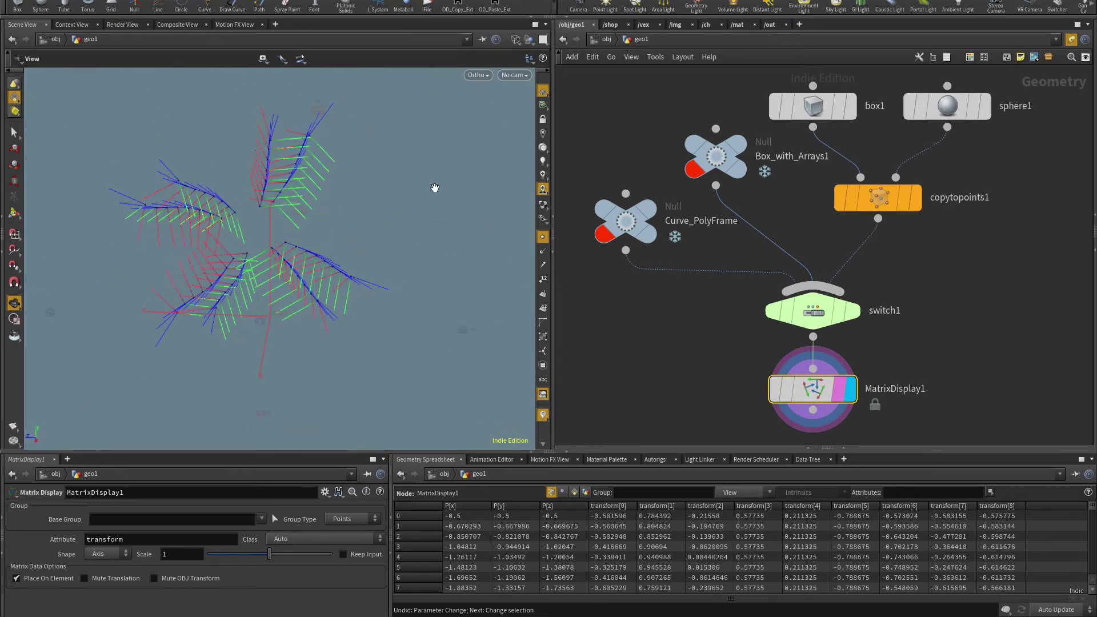
click(343, 553)
drag(276, 288, 332, 228)
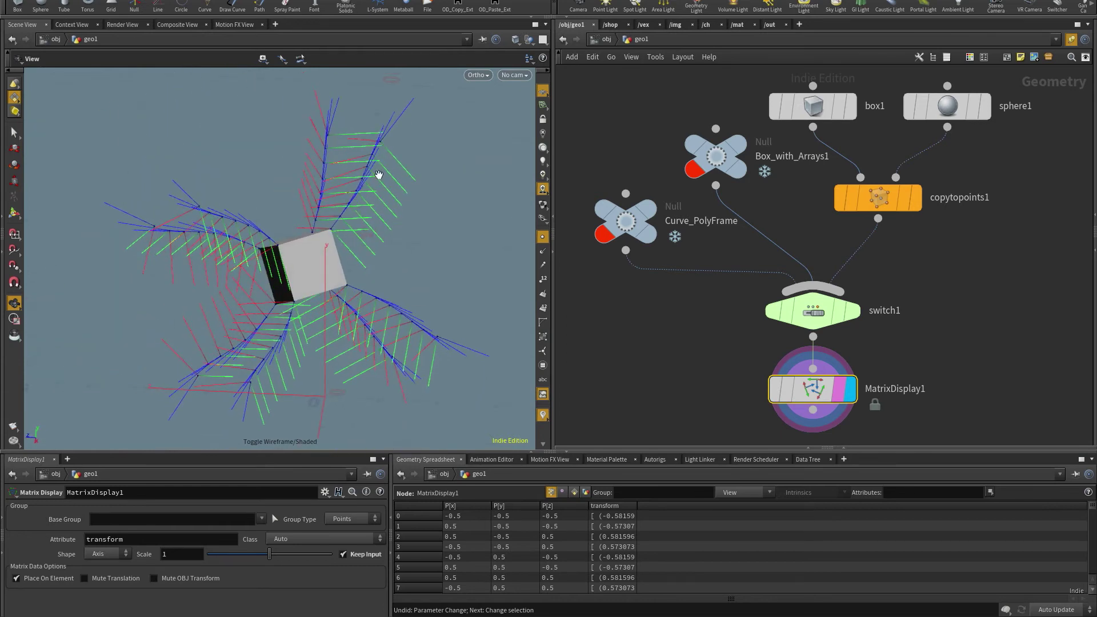
Set MatrixDisplay1's attribute Class to Primitive and check the axes around the box.
click(288, 539)
click(297, 466)
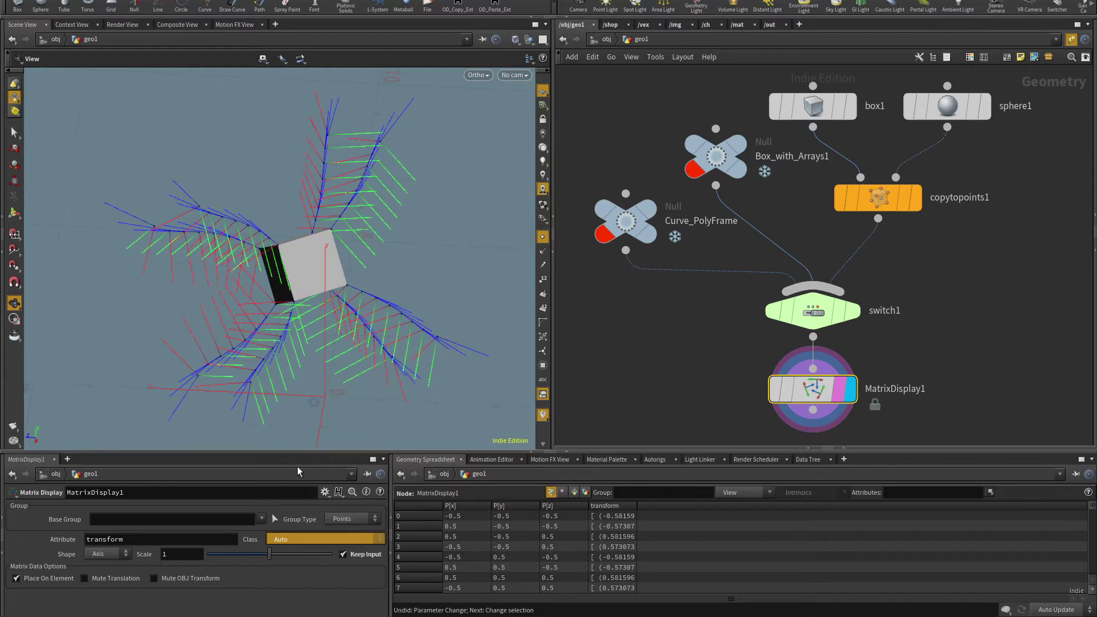
drag(407, 266, 343, 280)
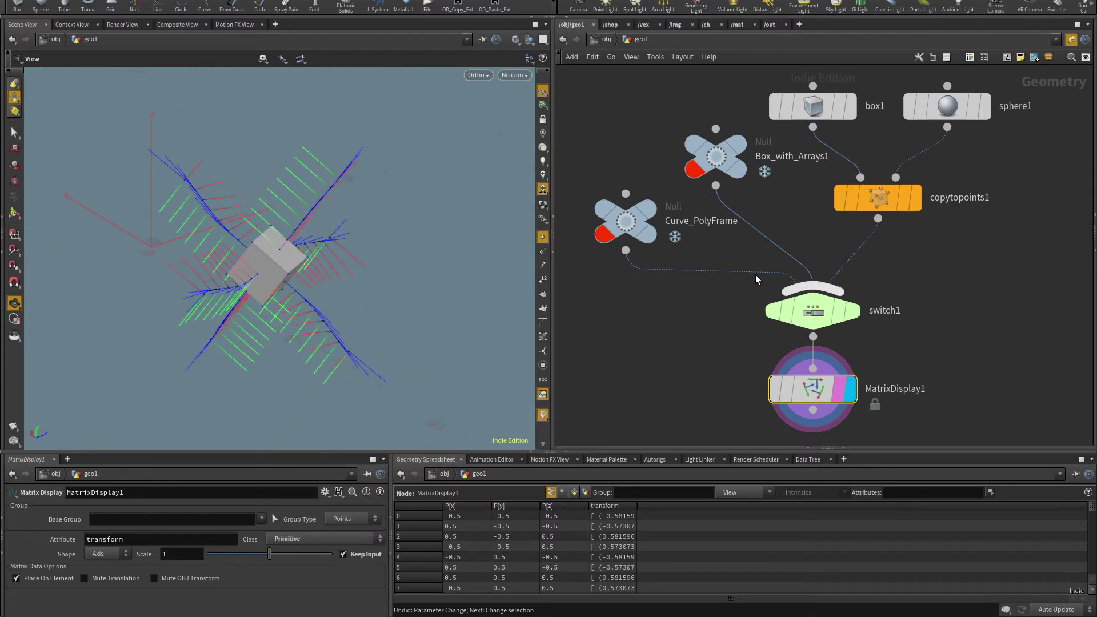
drag(320, 229, 286, 391)
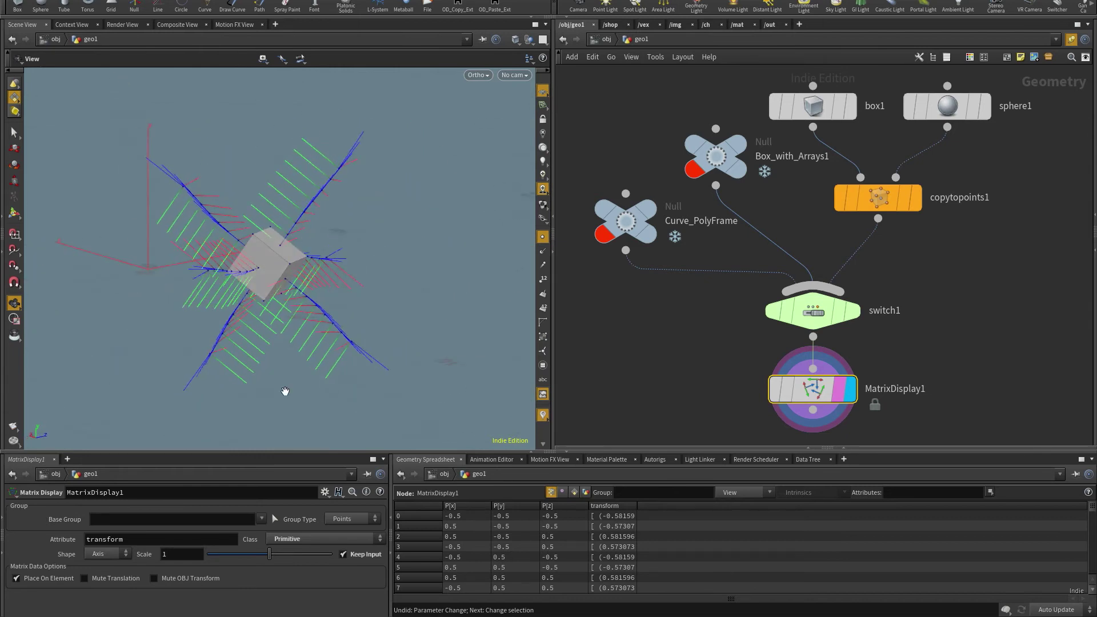
Set MatrixDisplay1's attribute Class to Detail and show the detail attributes in the geometry spreadsheet.
click(296, 537)
click(289, 458)
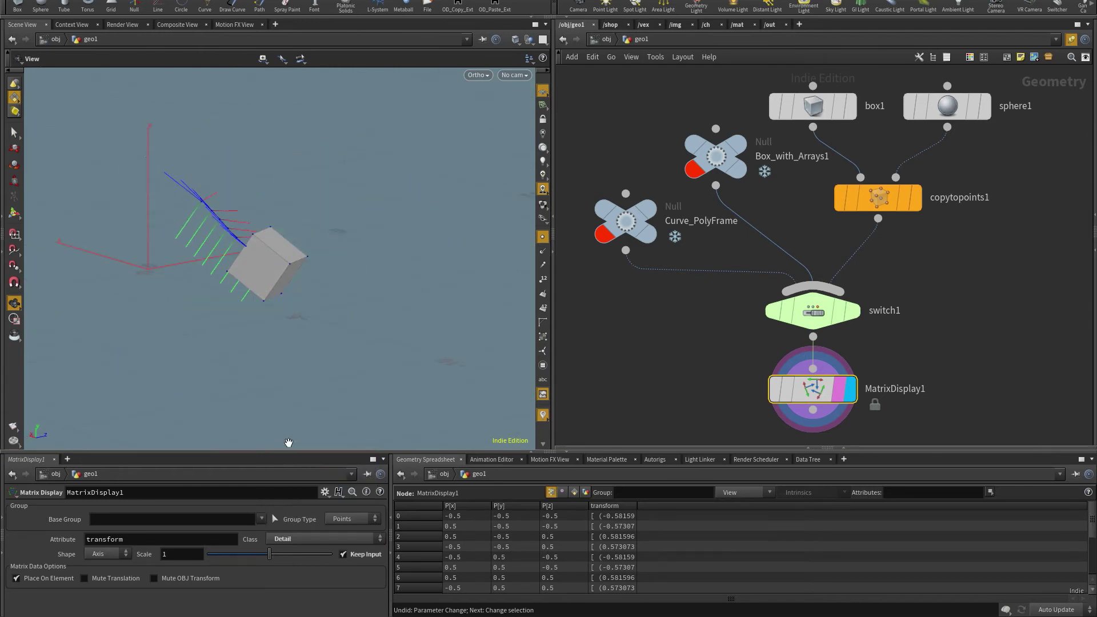
mouse_move(331, 264)
mouse_down()
mouse_move(252, 311)
mouse_move(342, 280)
mouse_up()
click(586, 492)
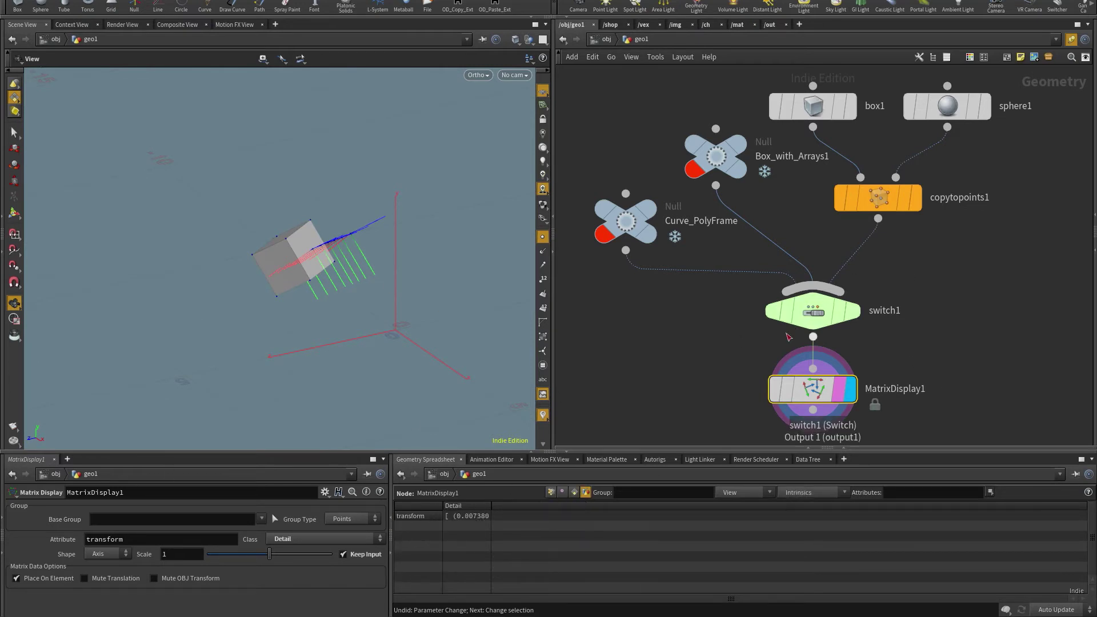
drag(355, 268, 256, 372)
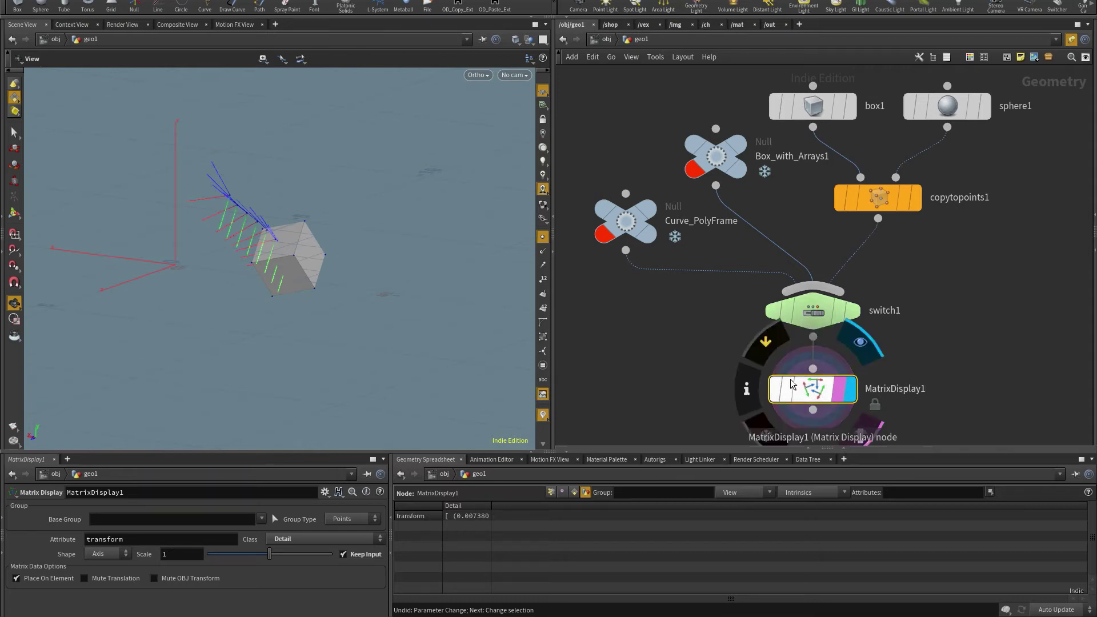
Set MatrixDisplay1's attribute Class back to Auto.
click(320, 539)
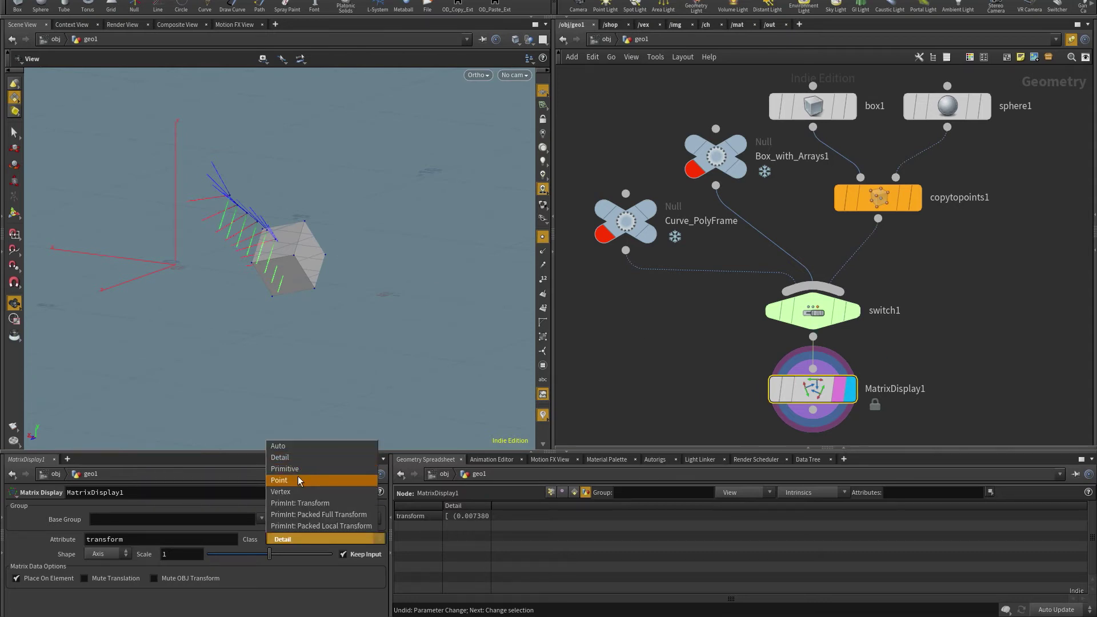
click(313, 446)
drag(324, 414, 307, 297)
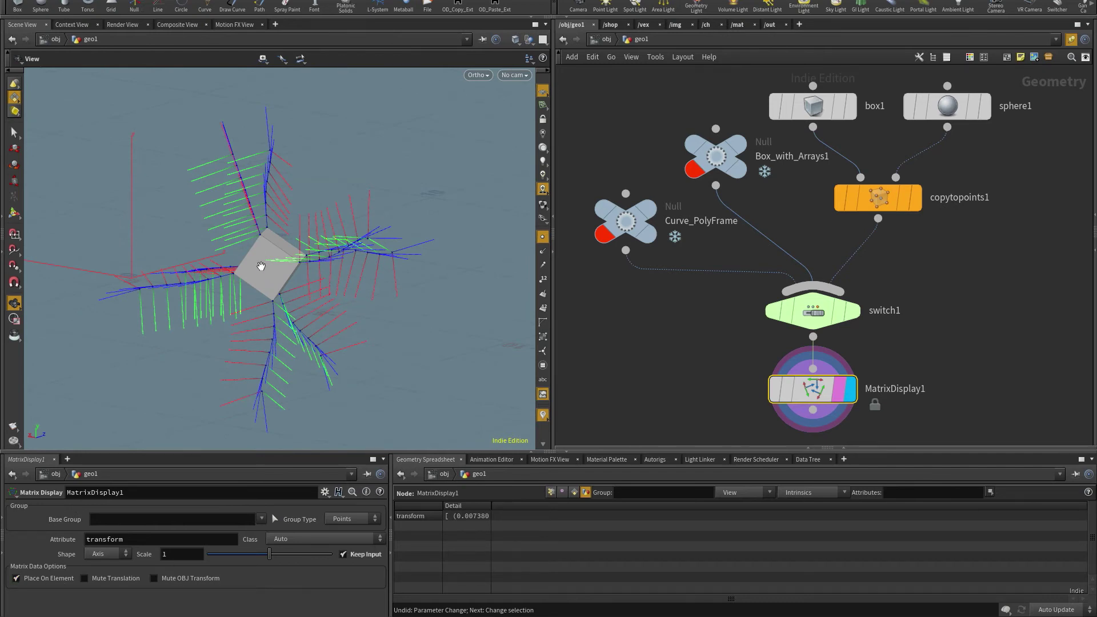
mouse_move(260, 266)
mouse_down()
mouse_move(199, 263)
mouse_move(270, 257)
mouse_up()
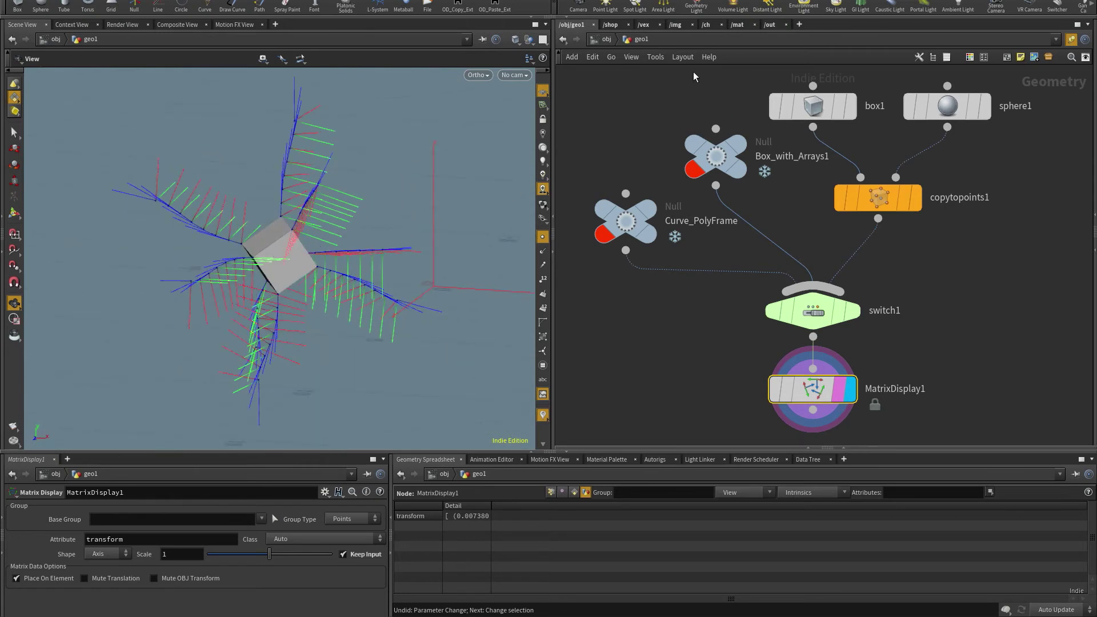
Try moving geo1 at the object level, undo the move, and go back inside geo1.
click(603, 41)
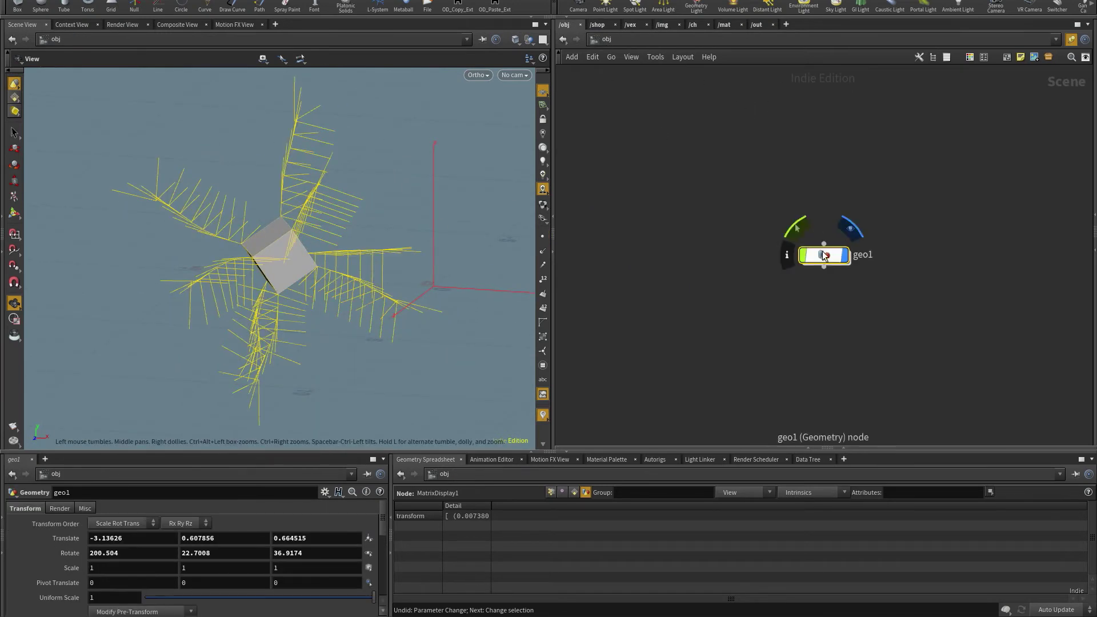
drag(411, 270, 343, 275)
drag(928, 192, 714, 339)
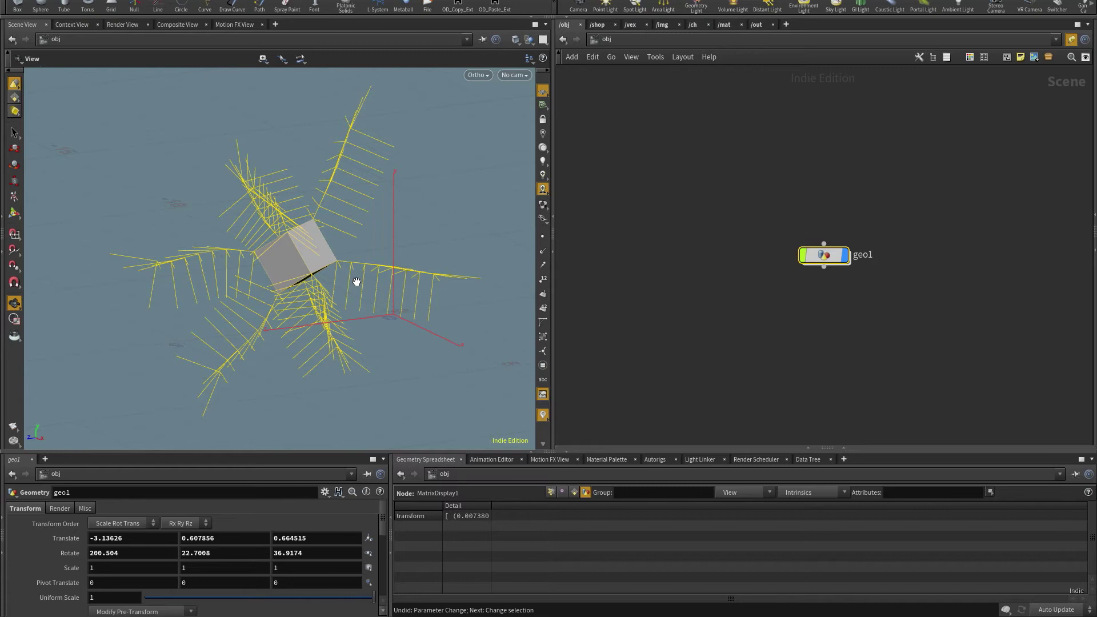
alt+right_drag(368, 274, 217, 407)
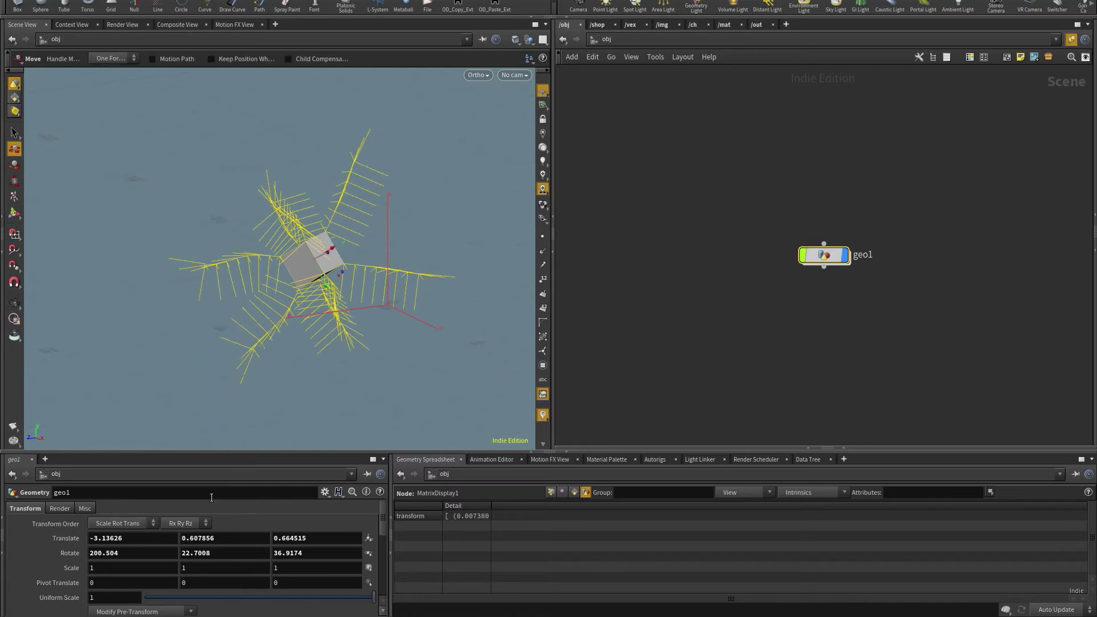
alt+drag(333, 257, 348, 314)
key(ctrl+z)
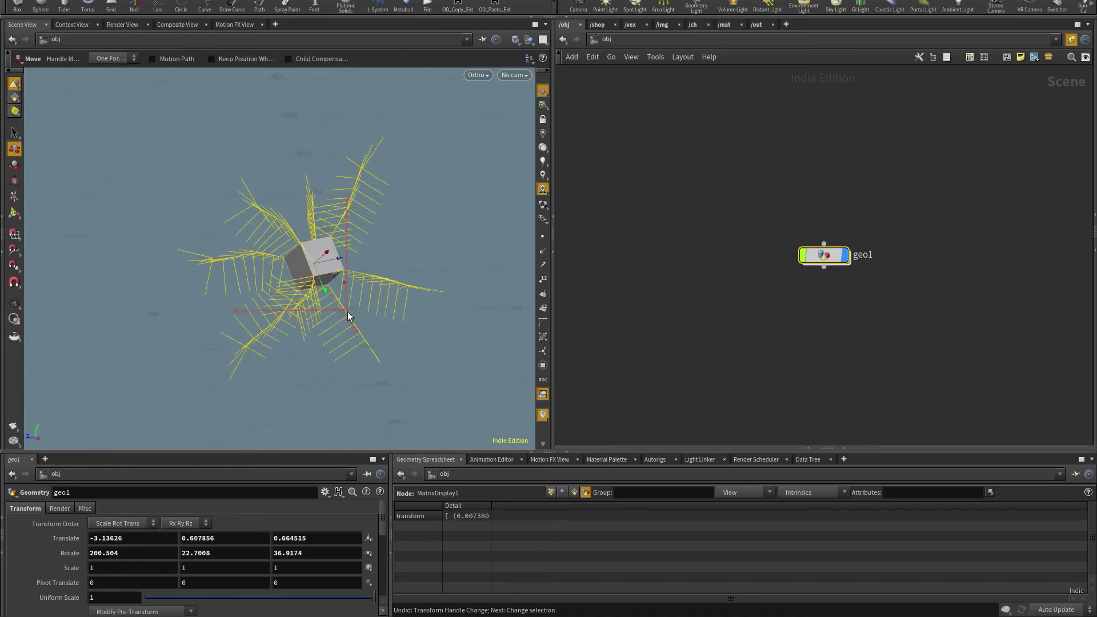
double_click(823, 257)
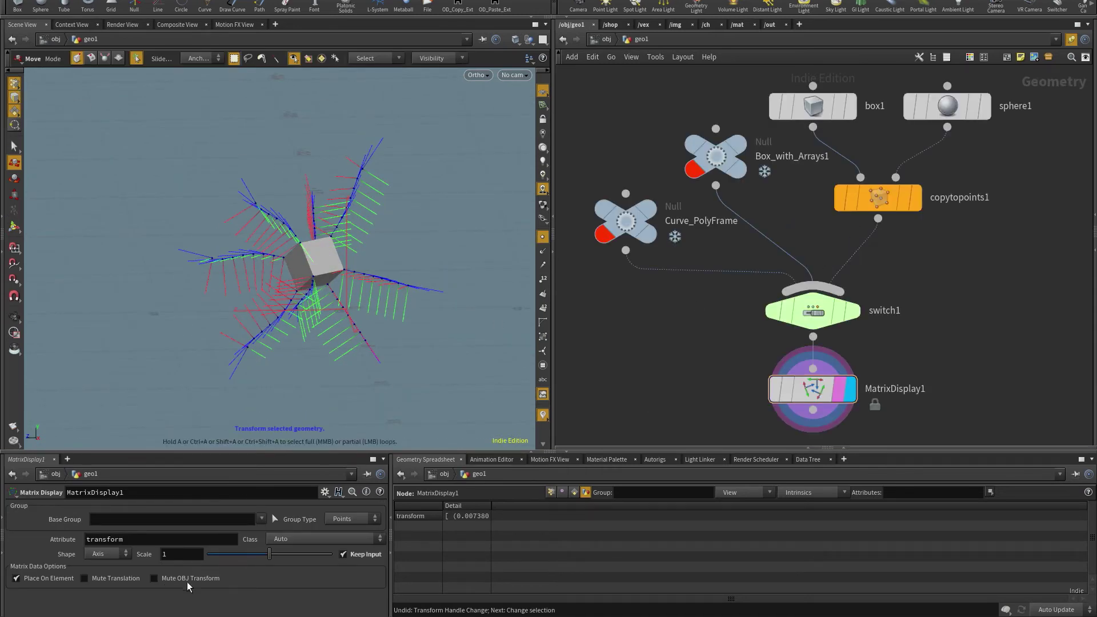
Turn on Mute OBJ Transform on MatrixDisplay1 to display the matrices without geo1's object transform.
drag(336, 318, 284, 343)
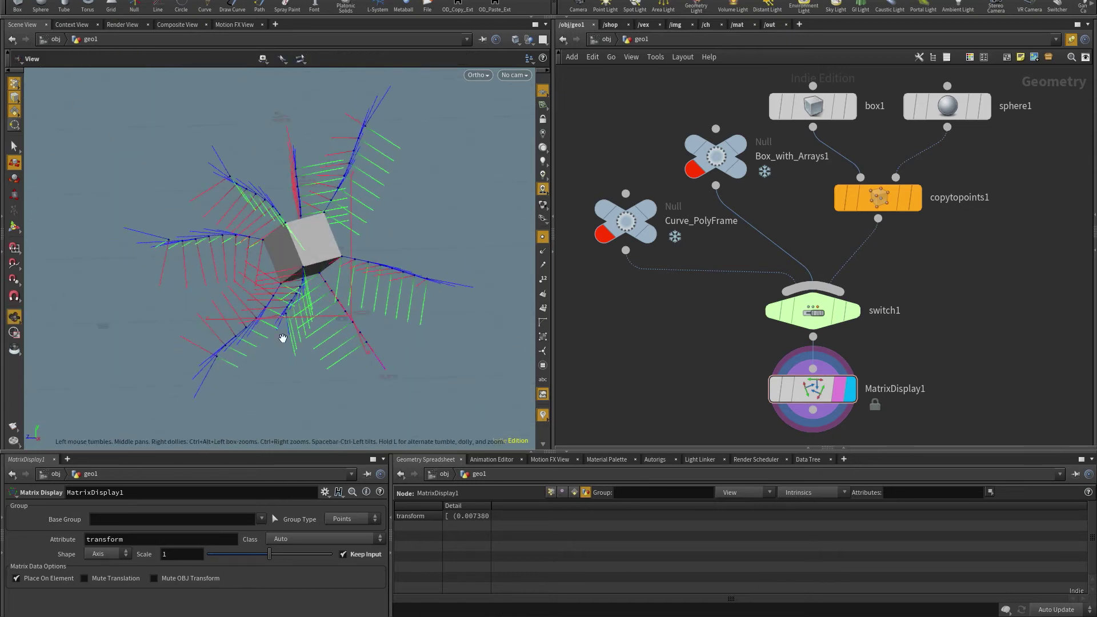
click(154, 580)
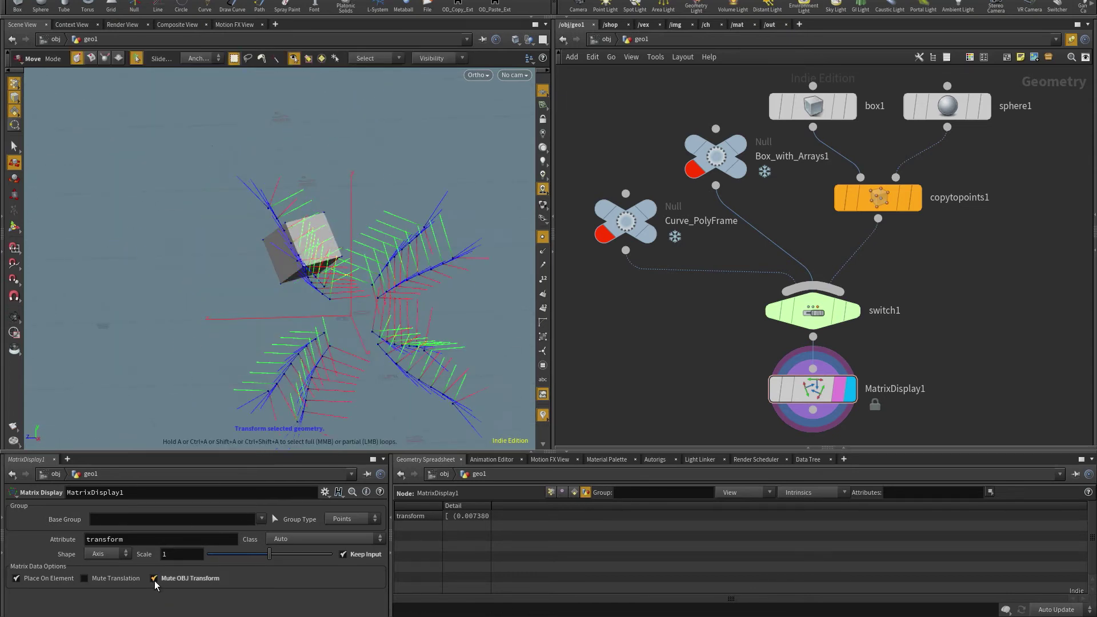
alt+drag(333, 338, 434, 200)
drag(220, 218, 376, 162)
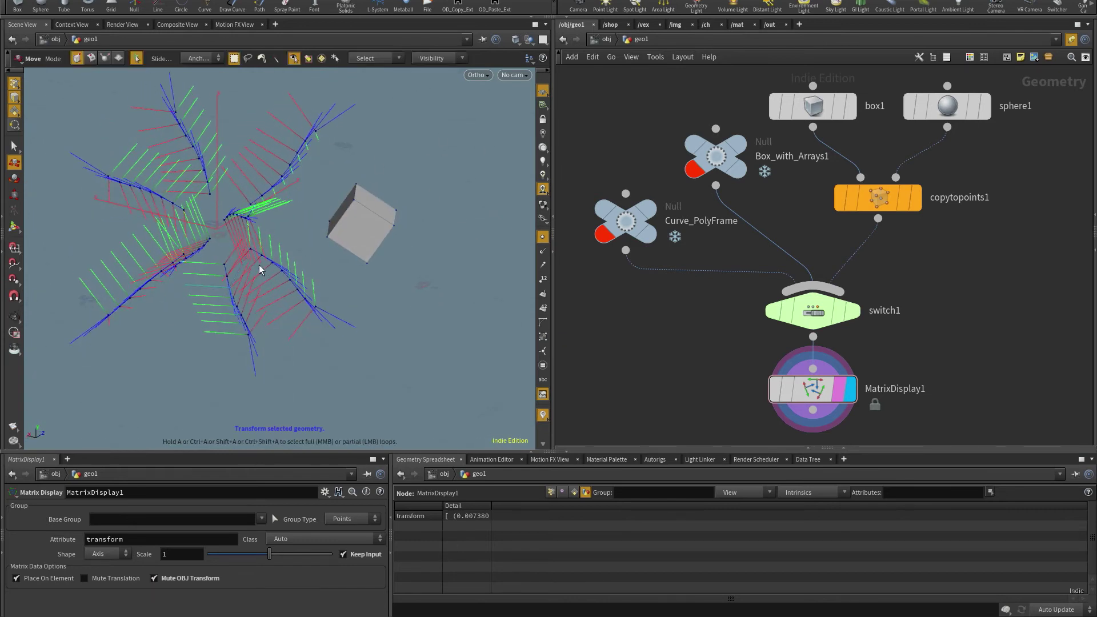
Examine from several angles where the matrix axes sit relative to the box with the object transform muted.
key(Escape)
drag(263, 250, 222, 363)
key(t)
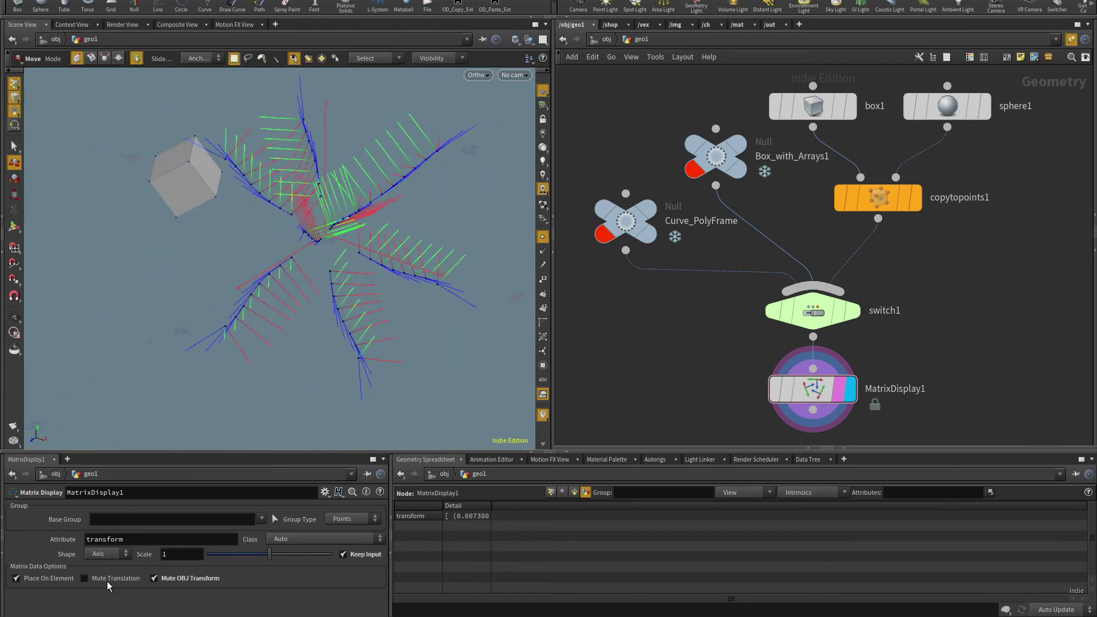
key(Escape)
drag(285, 354, 333, 246)
key(t)
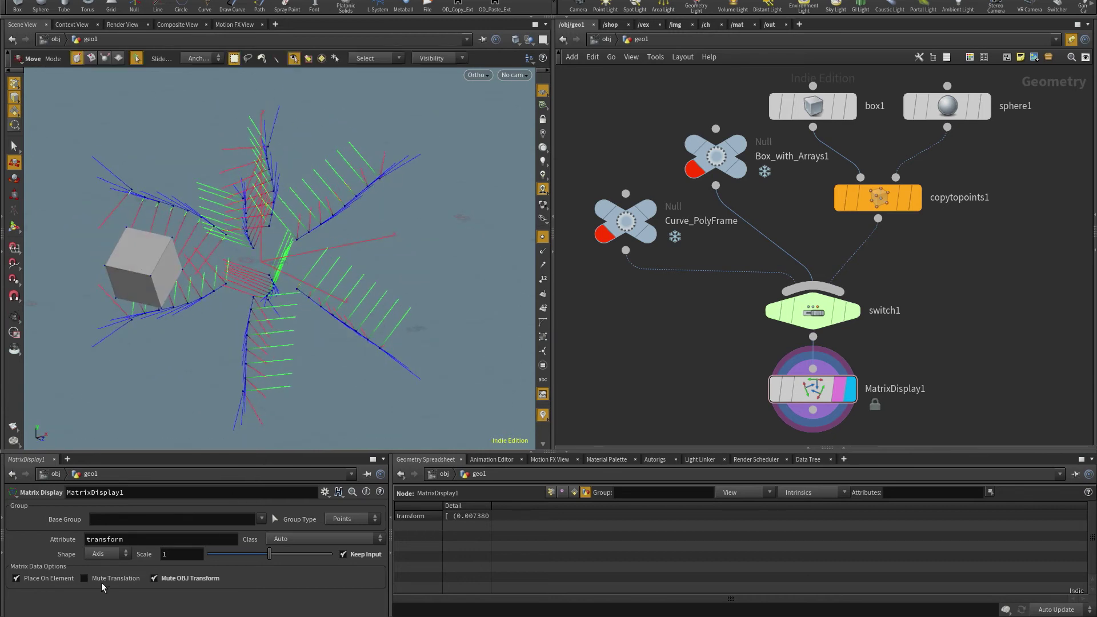
alt+drag(338, 262, 287, 282)
key(t)
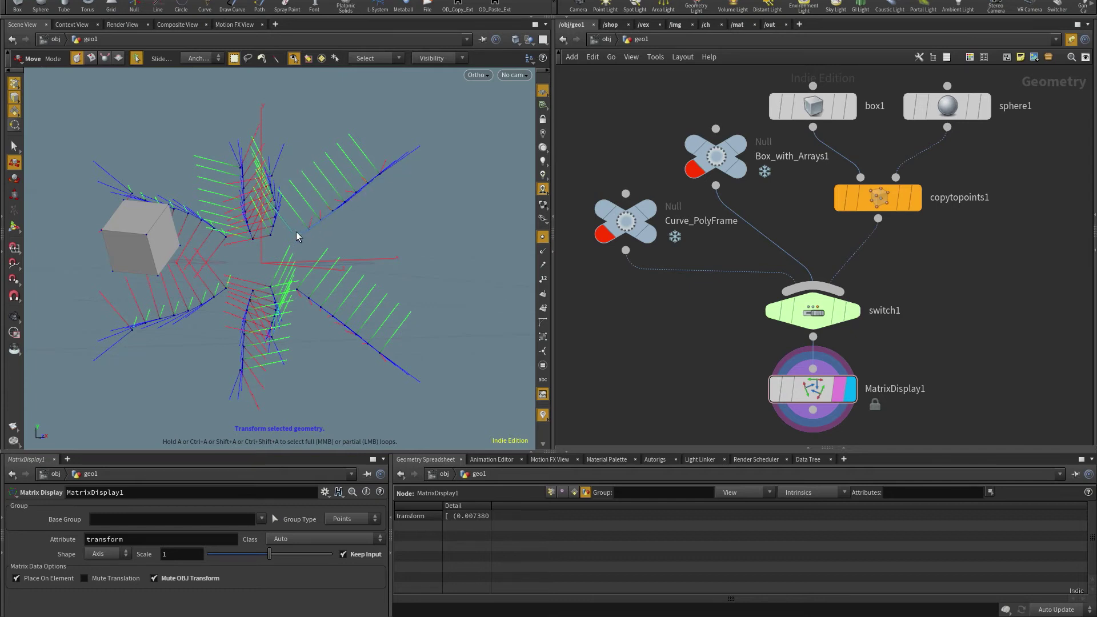
Turn on Mute Translation on MatrixDisplay1 and check the axes gathered at the box points.
drag(317, 221, 297, 274)
click(102, 578)
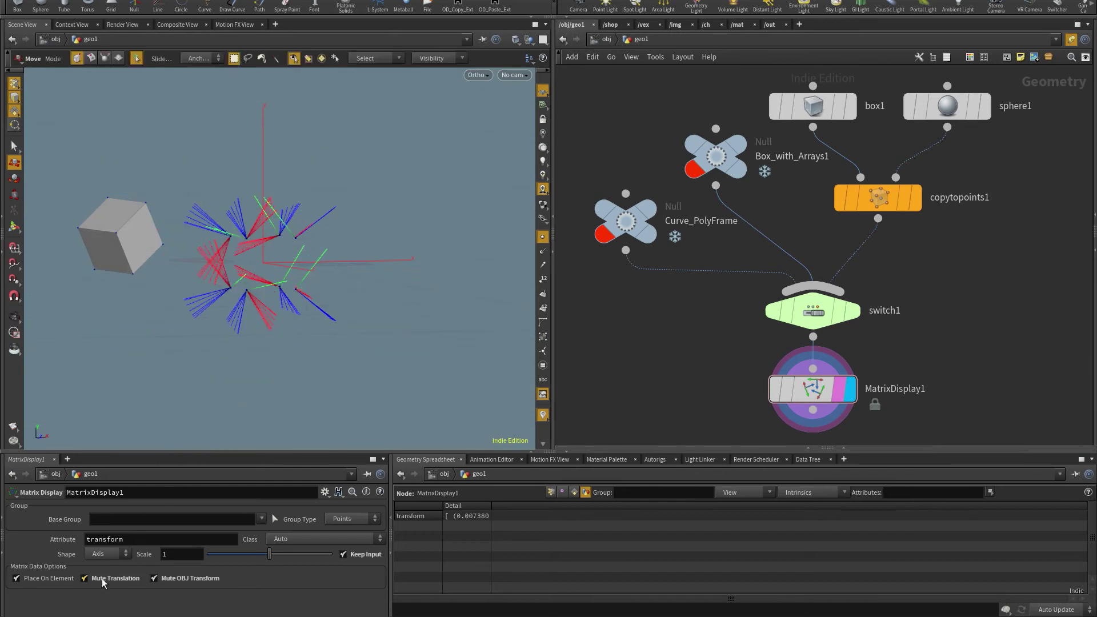
drag(302, 338, 330, 265)
scroll(274, 243, up, 3)
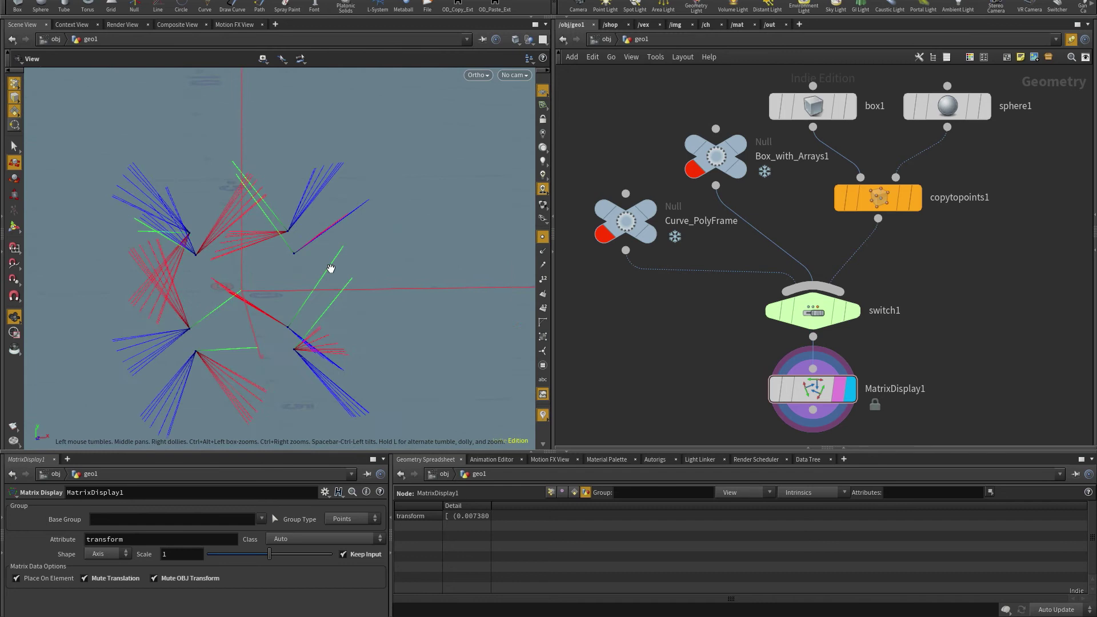
key(t)
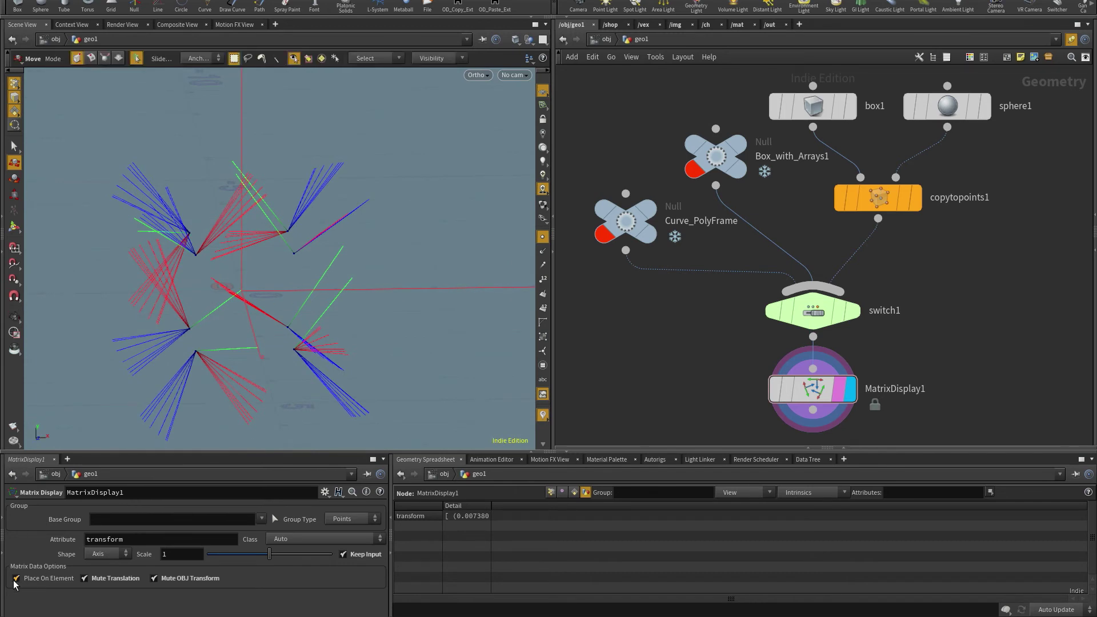
Turn off Mute Translation on MatrixDisplay1 and view the axes from the front.
click(84, 578)
key(Escape)
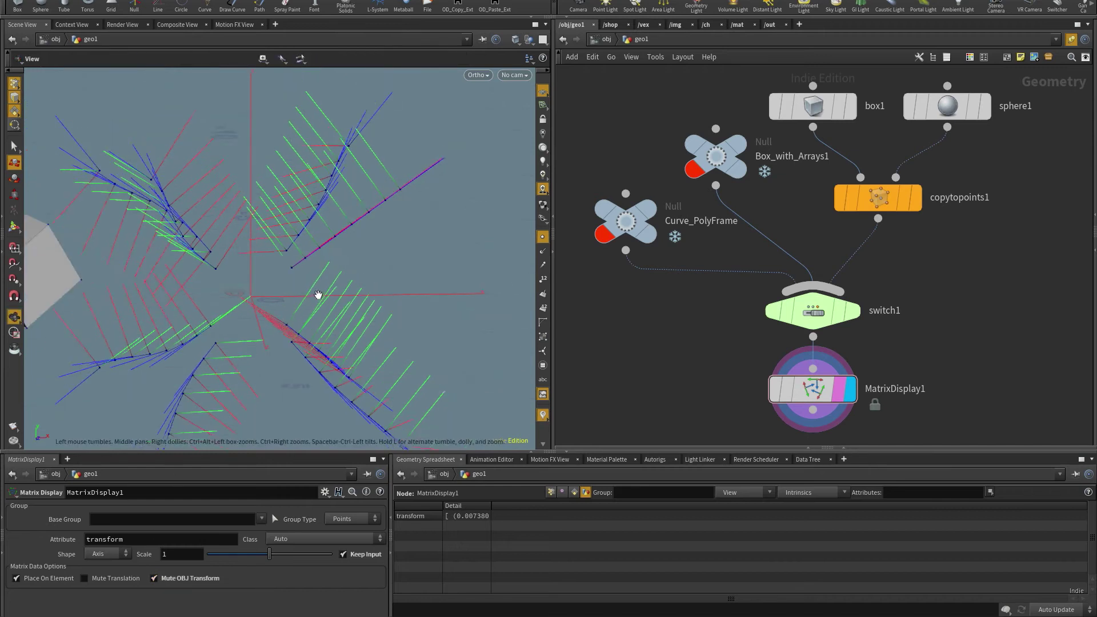
drag(319, 295, 259, 314)
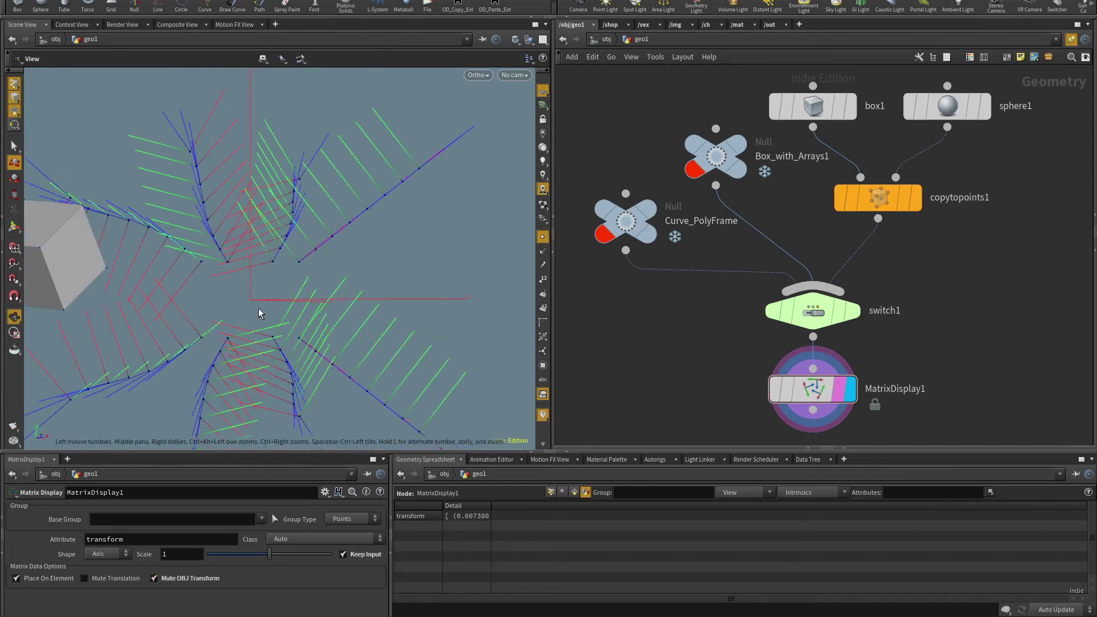
key(t)
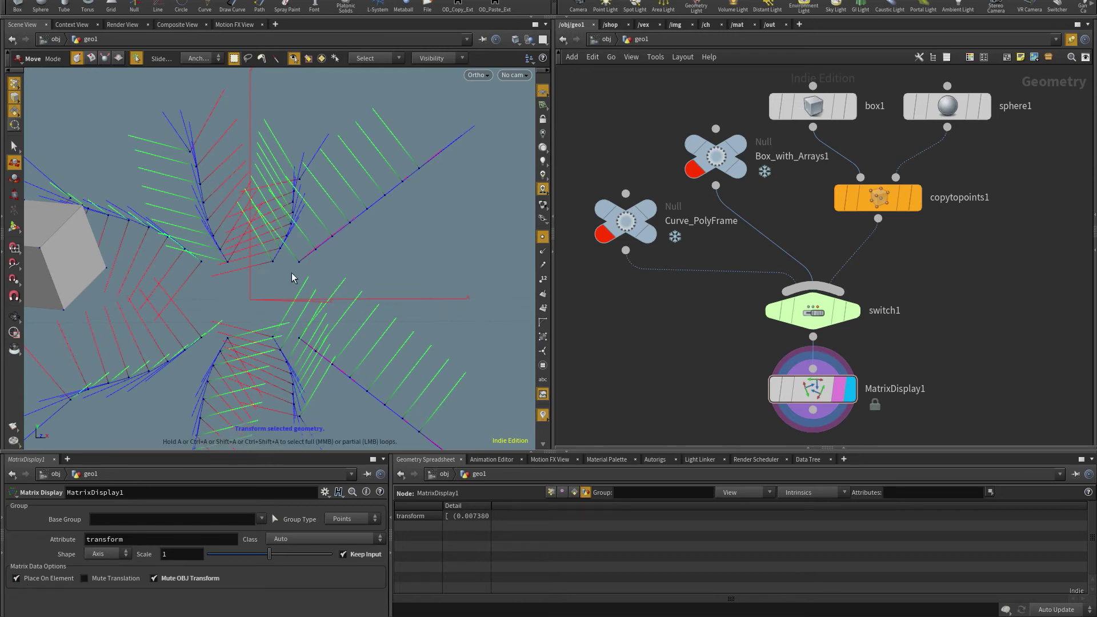
Turn off Place On Element on MatrixDisplay1 so the matrices are drawn from the origin.
click(15, 579)
key(Escape)
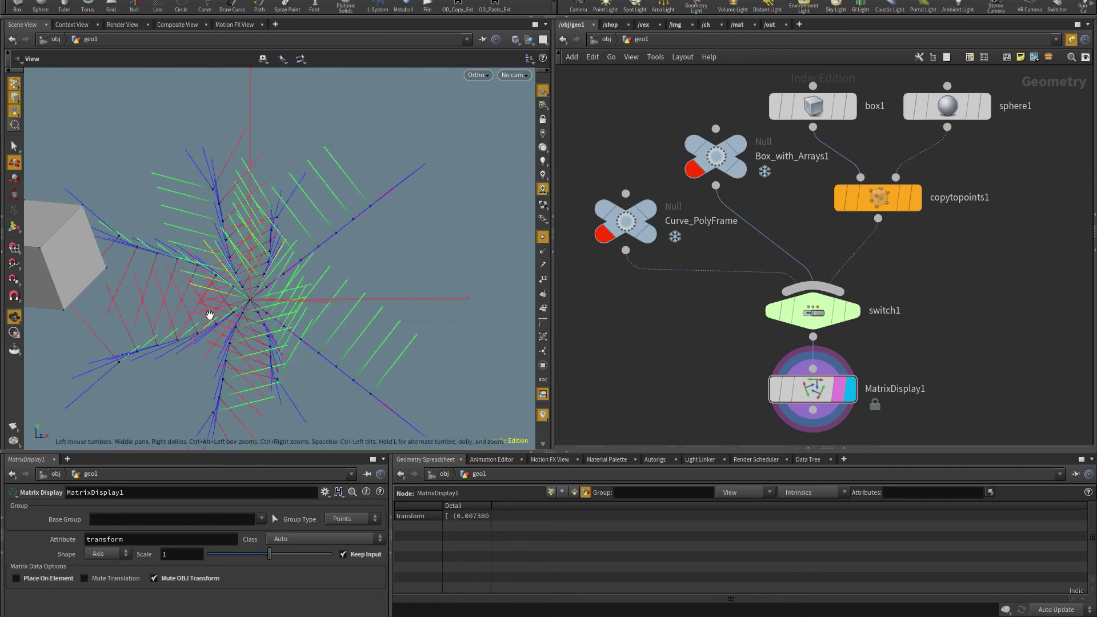
drag(211, 311, 291, 313)
key(t)
Turn Mute Translation on again to compare only the matrix orientations at the origin.
click(104, 579)
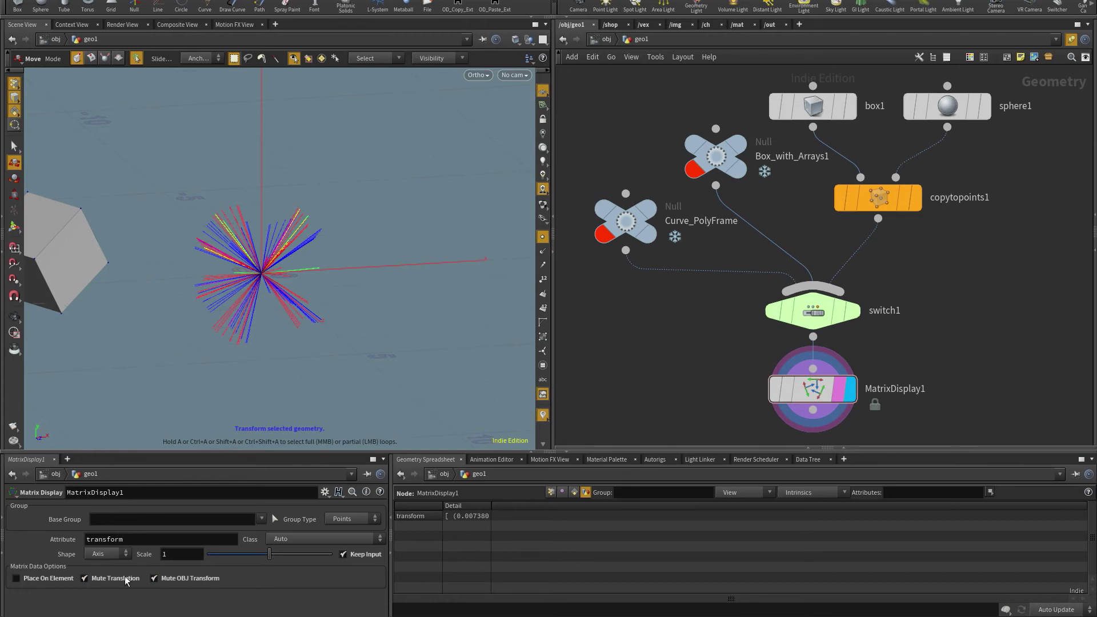
alt+drag(330, 243, 267, 296)
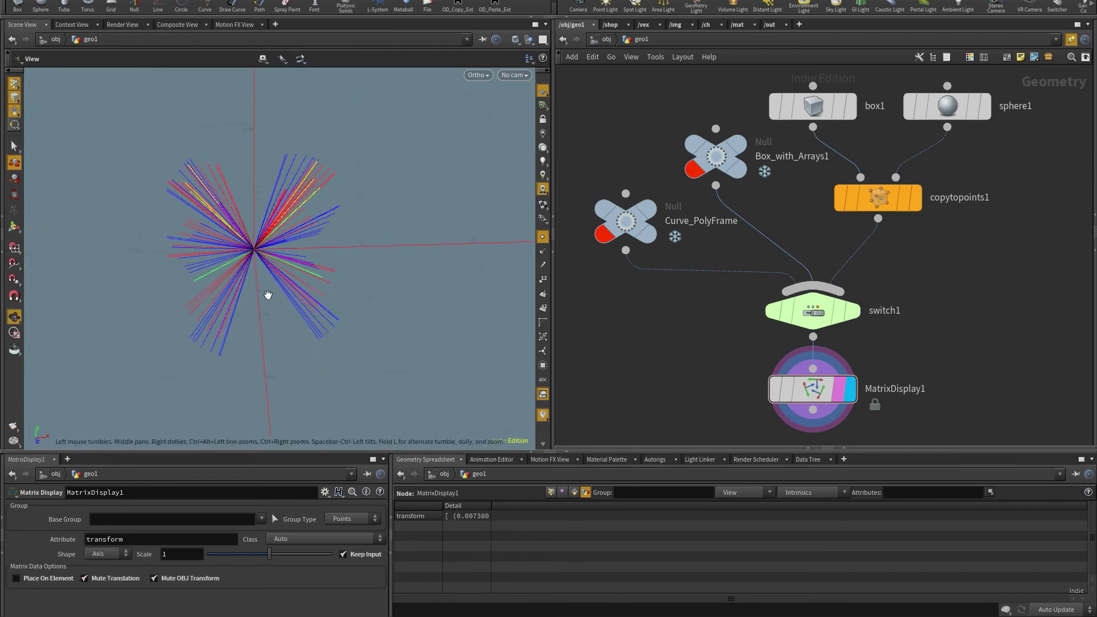
alt+right_drag(267, 297, 181, 200)
alt+drag(181, 200, 319, 325)
scroll(319, 326, down, 10)
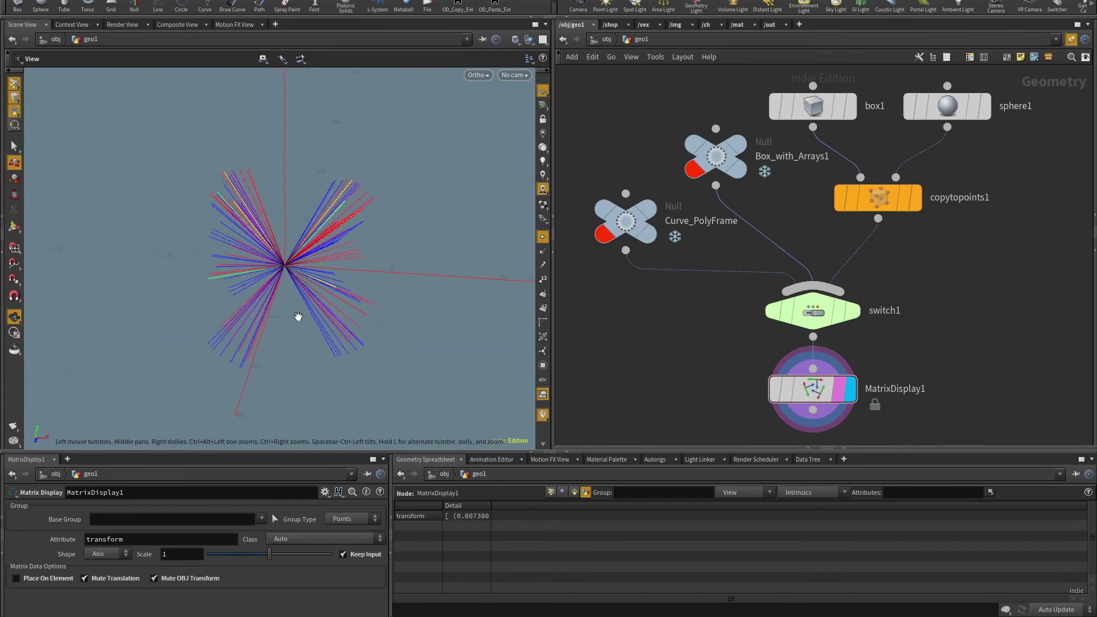
Turn off Mute Translation and Mute OBJ Transform, and turn Place On Element back on.
key(t)
click(113, 582)
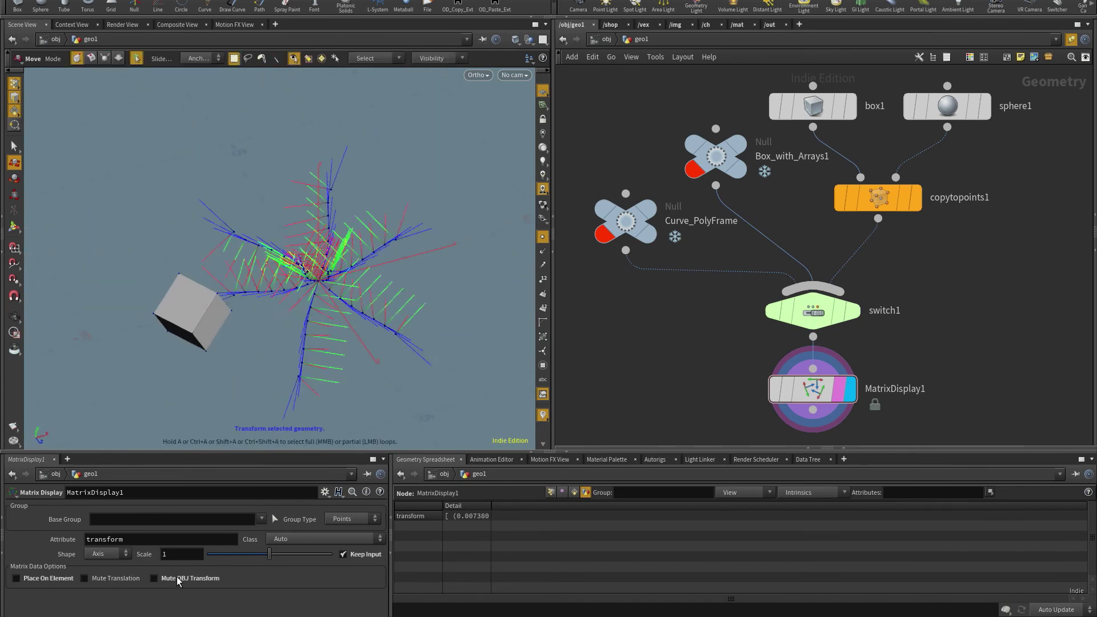
click(176, 578)
click(28, 579)
alt+drag(366, 308, 280, 294)
key(t)
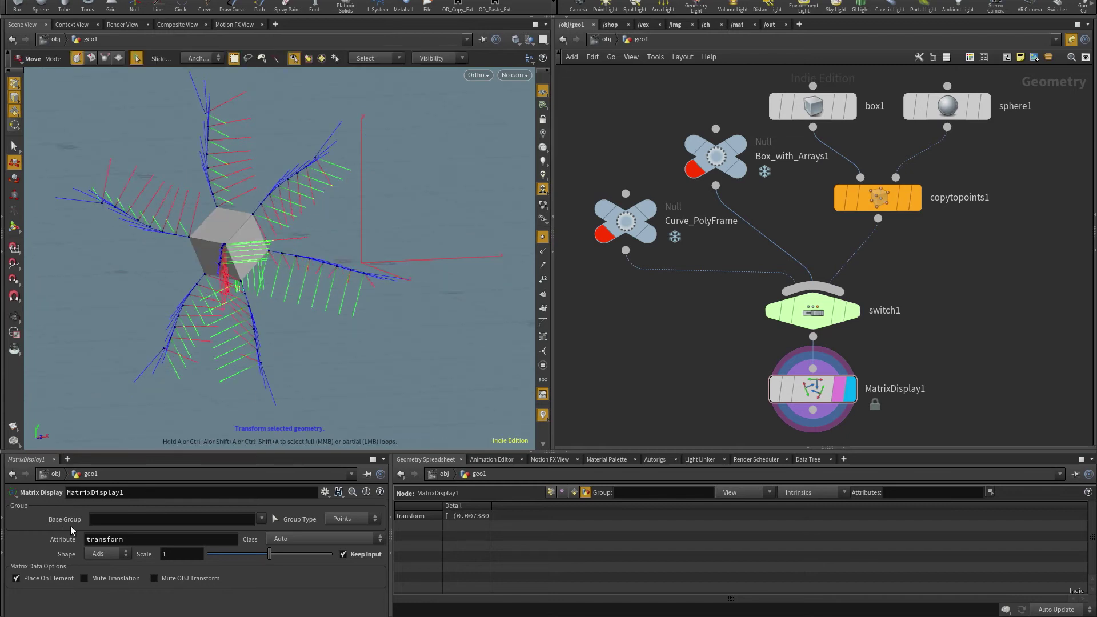
Set MatrixDisplay1's Base Group to points 1-2 by selecting them on the box in the viewport.
alt+drag(358, 265, 235, 274)
click(275, 519)
drag(302, 193, 201, 255)
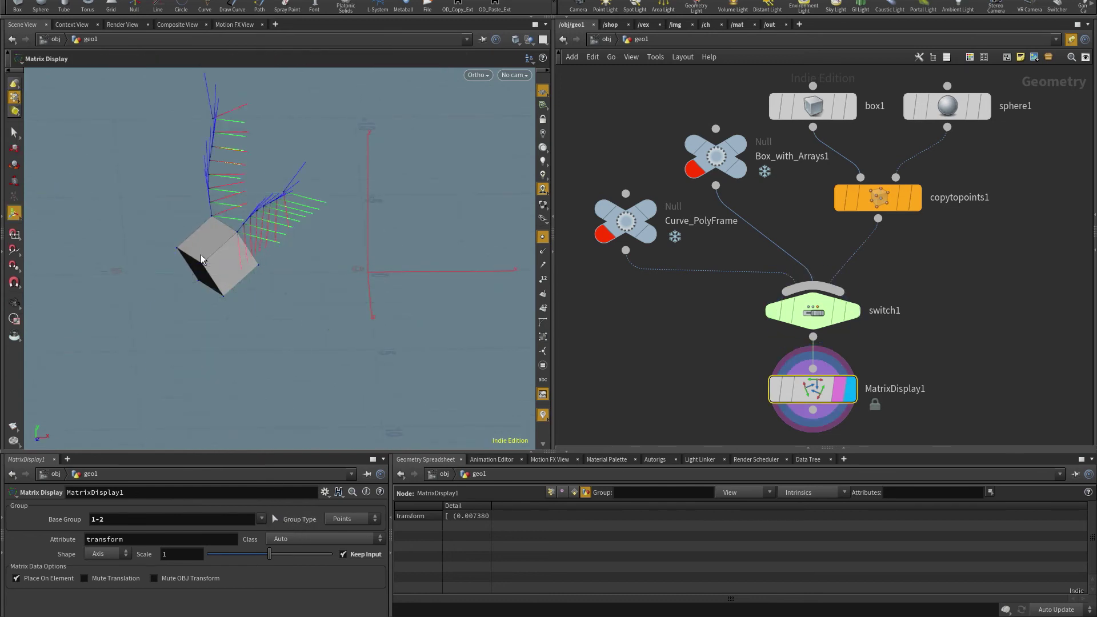
Clear MatrixDisplay1's Base Group so the matrices of all the box's points are drawn.
key(Return)
drag(323, 343, 276, 214)
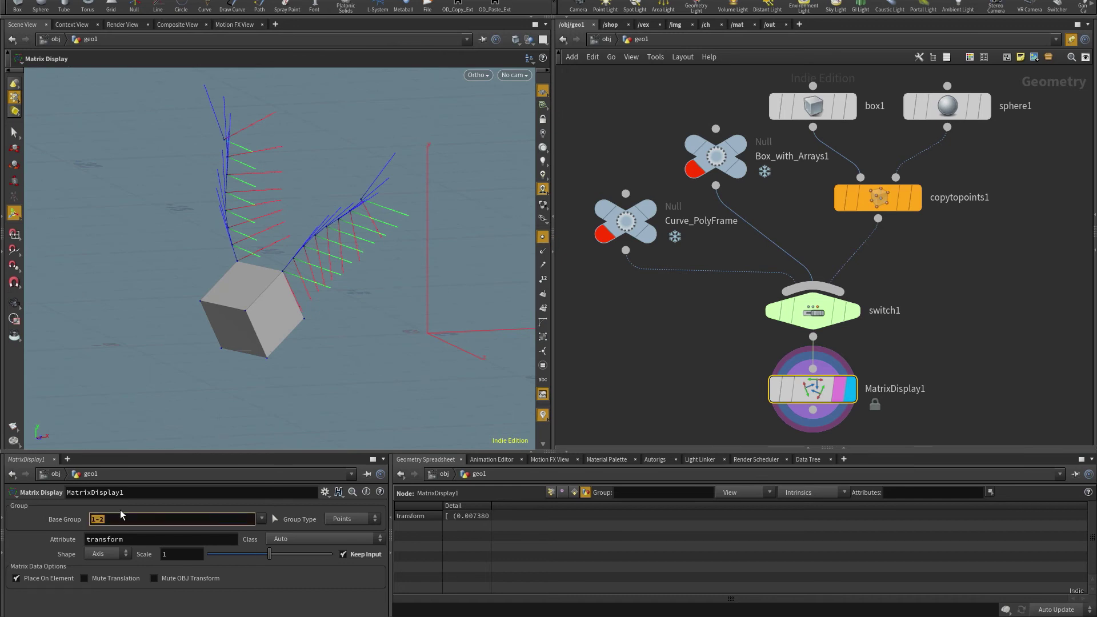
key(BackSpace)
key(Return)
drag(292, 338, 265, 299)
middle_drag(193, 430, 192, 401)
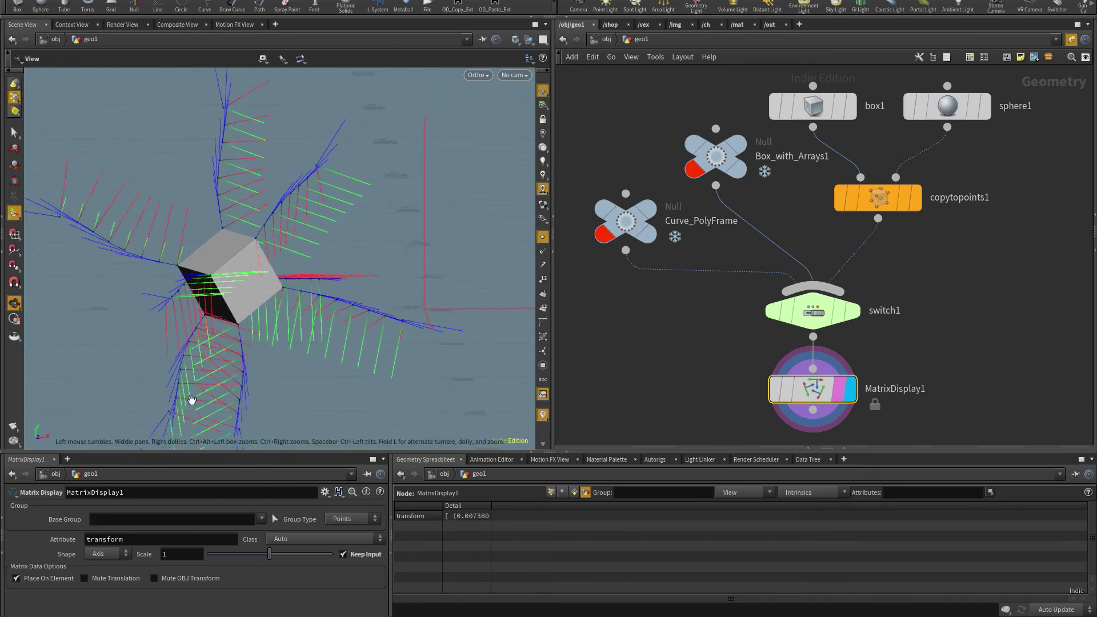
Set MatrixDisplay1's Class to Primitive and its Group Type to Primitives to draw the matrix arrays on the box faces.
click(319, 539)
click(300, 463)
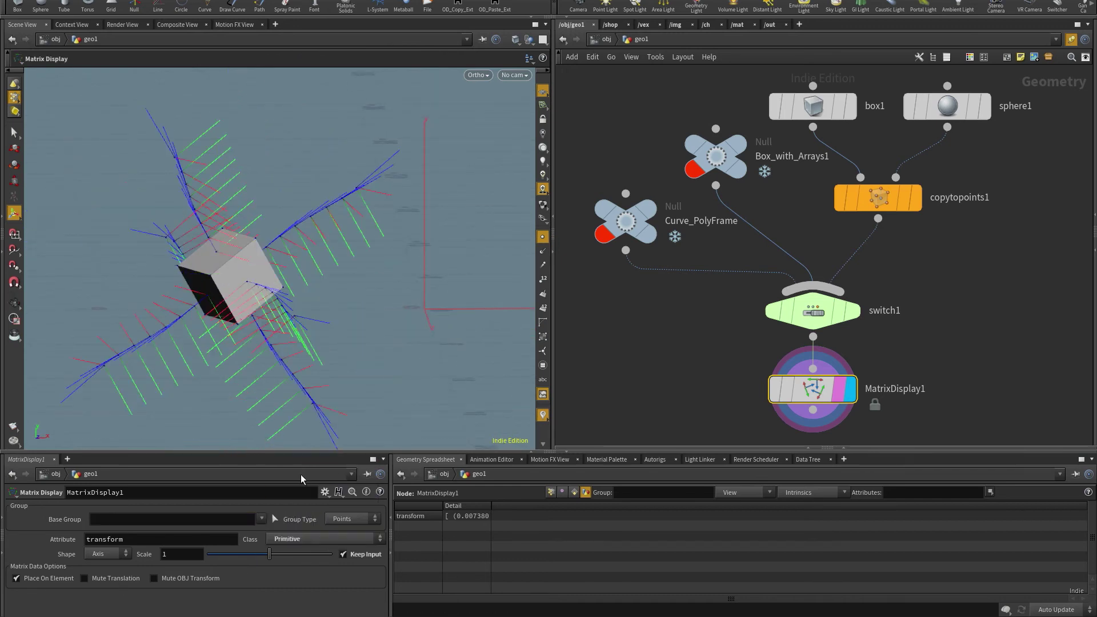
click(346, 519)
click(283, 520)
drag(283, 172, 275, 335)
key(Return)
ctrl+middle_click(71, 516)
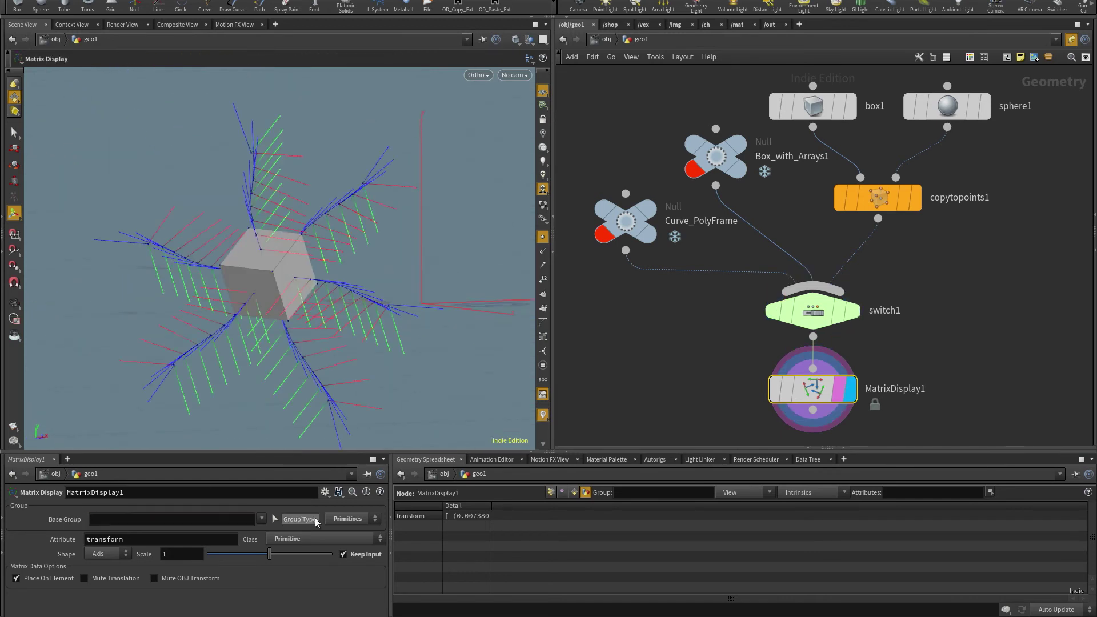
Return MatrixDisplay1's Group Type to Points while keeping the Primitive class.
click(356, 520)
click(343, 541)
click(344, 555)
alt+drag(274, 343, 245, 332)
scroll(252, 303, down, 2)
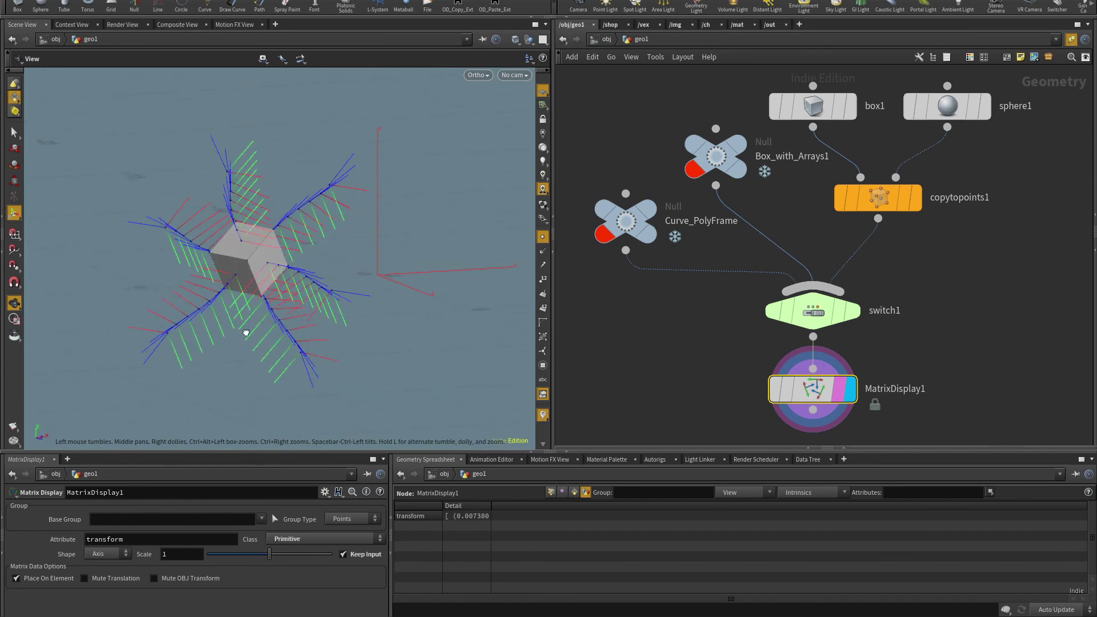
key(Return)
Set switch1's Select Input to 2 to feed in the copied boxes, and check copytopoints1's Pack and Instance setting.
click(787, 320)
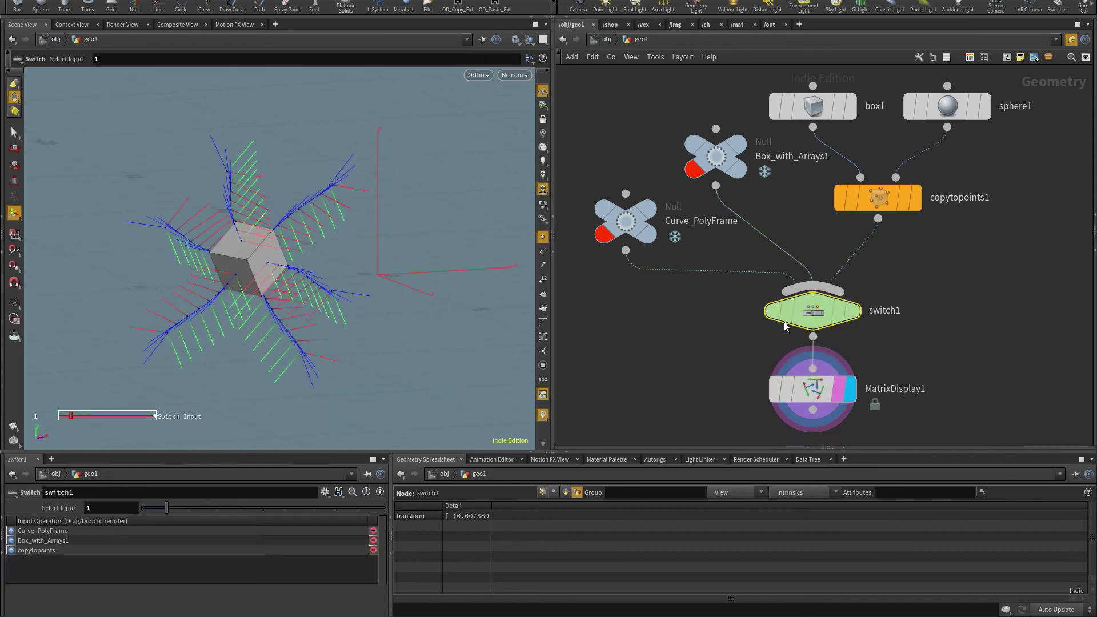
scroll(88, 507, up, 1)
scroll(293, 274, down, 2)
drag(292, 273, 396, 314)
drag(341, 262, 441, 278)
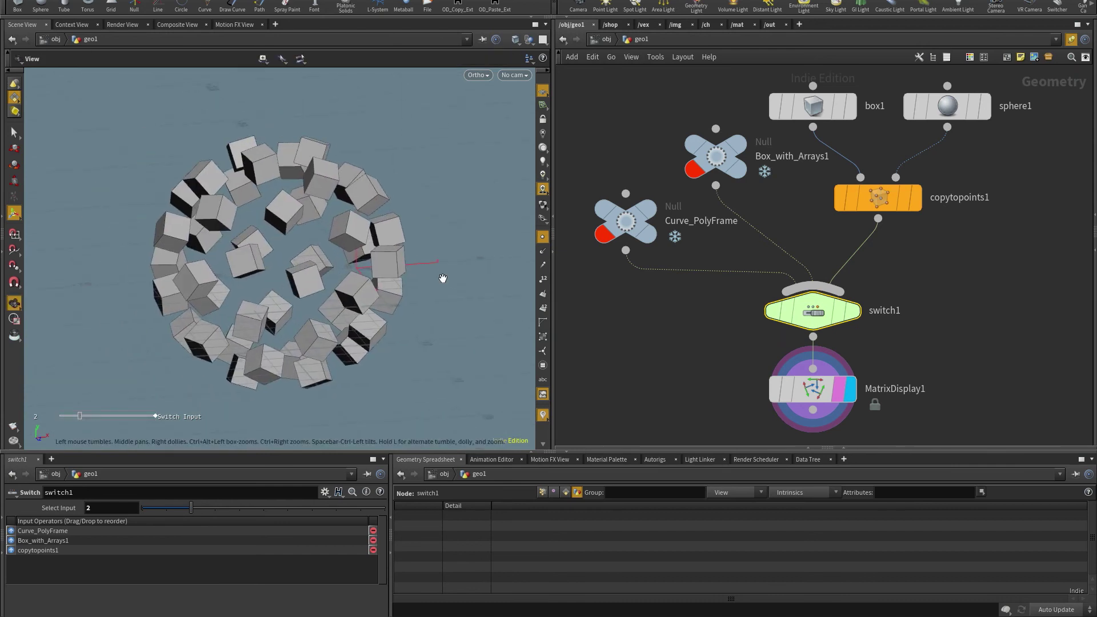
middle_drag(958, 204, 959, 237)
click(913, 236)
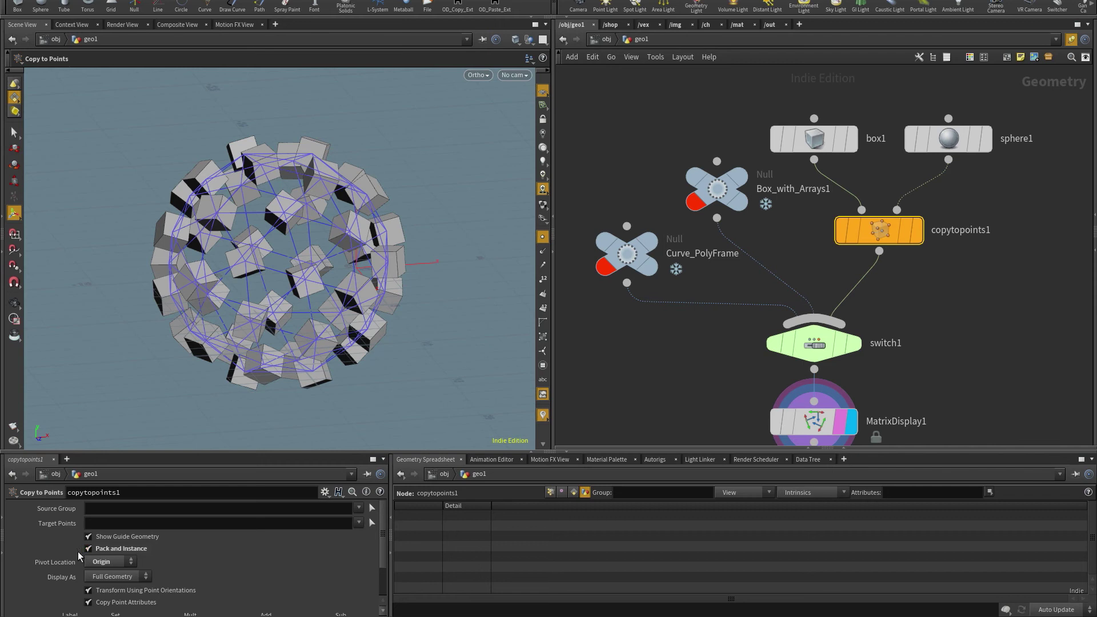
Set MatrixDisplay1's Class to Auto and show the viewport in wireframe to inspect the matrices of the packed boxes.
click(812, 425)
click(313, 540)
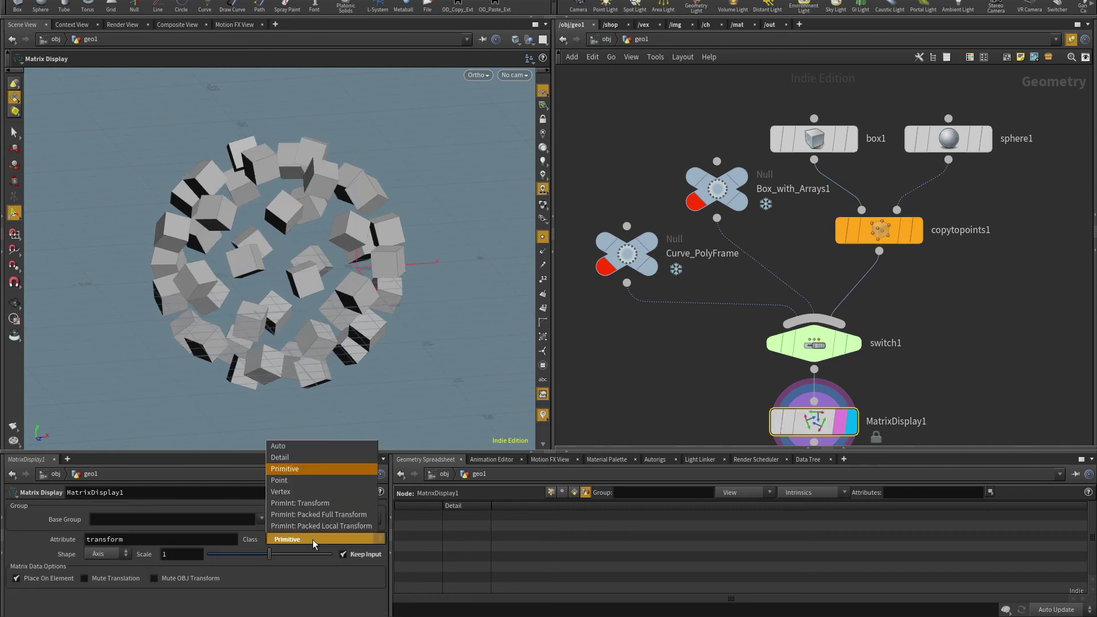
click(326, 451)
drag(340, 211, 381, 66)
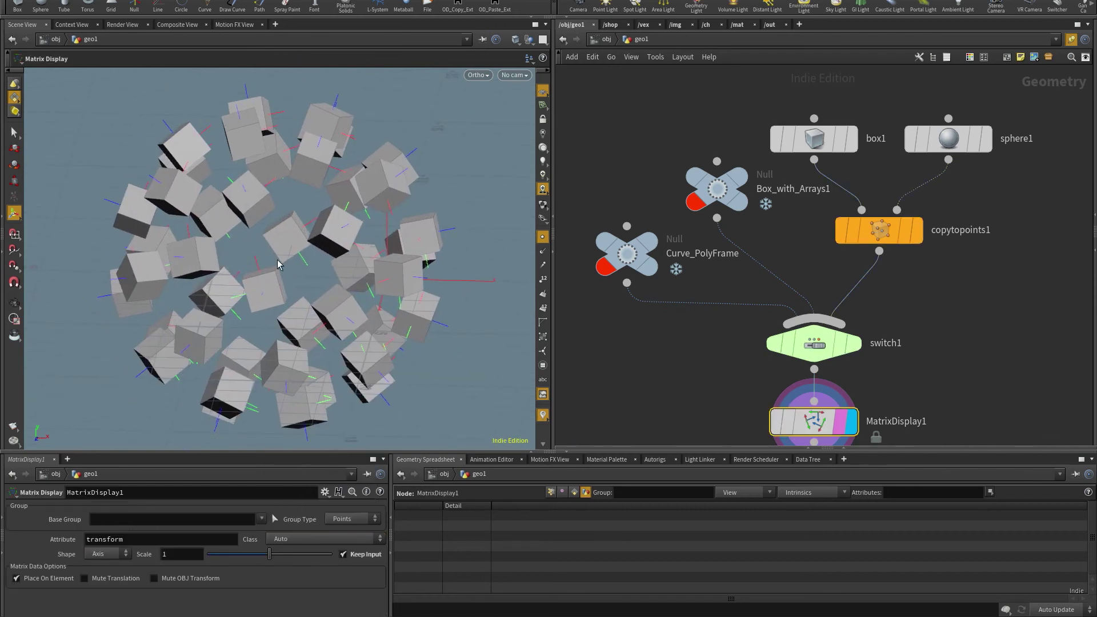
key(w)
mouse_move(279, 261)
mouse_down()
mouse_move(243, 234)
mouse_move(294, 179)
mouse_move(208, 205)
mouse_move(360, 235)
mouse_move(397, 164)
mouse_up()
drag(312, 289, 230, 267)
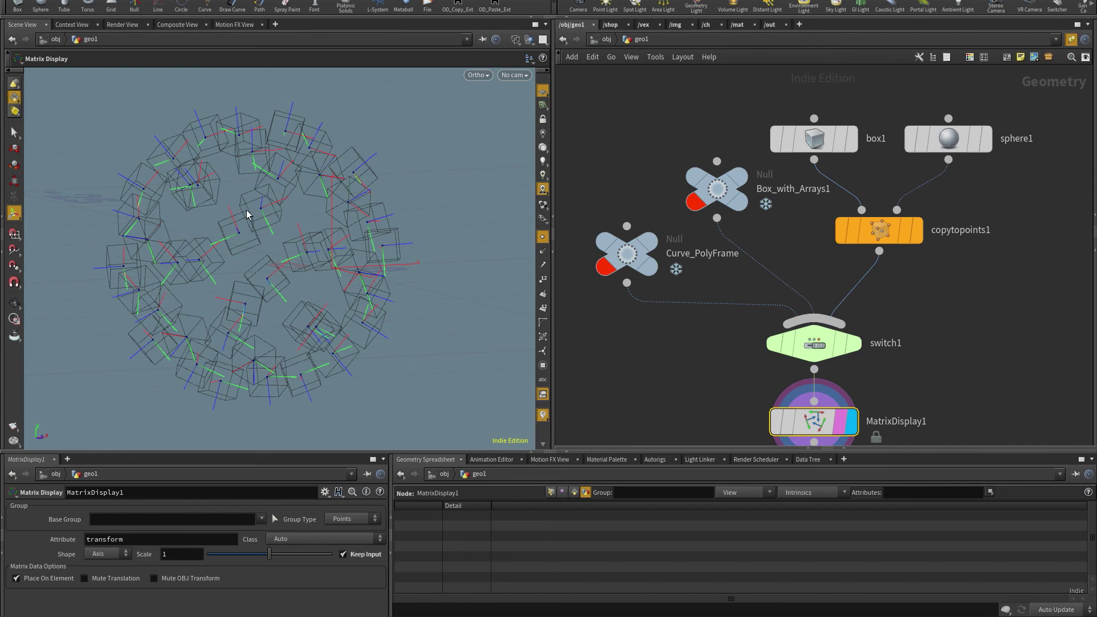
Set MatrixDisplay1's Class to PrimInt: Packed Full Transform to compare how the packed boxes' matrices are placed.
click(286, 543)
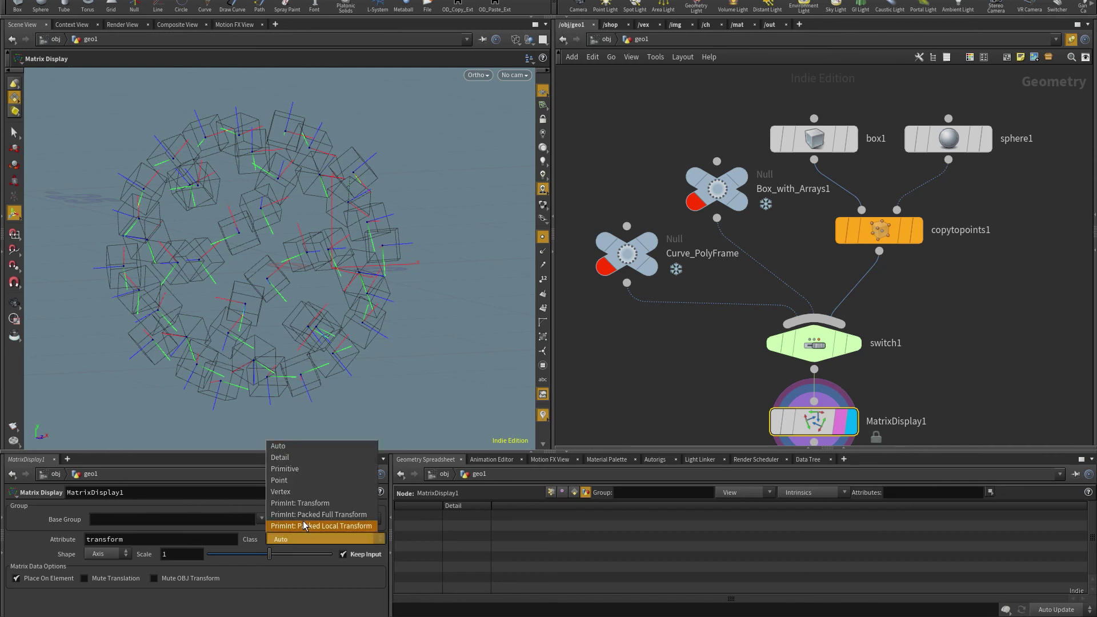
click(349, 514)
key(Escape)
scroll(276, 215, down, 3)
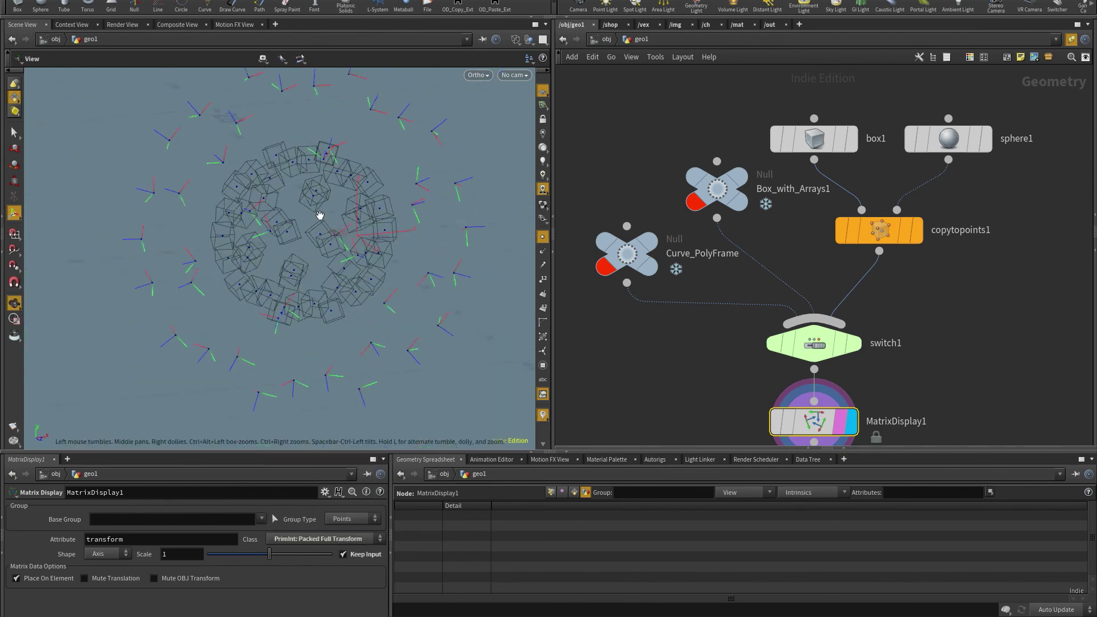
key(Return)
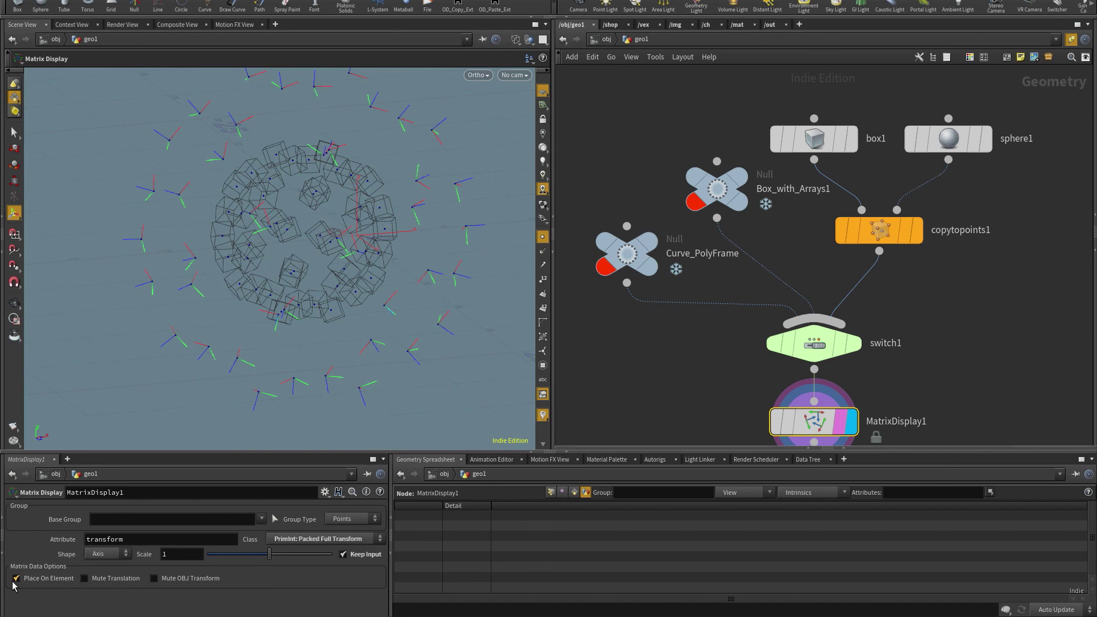
Turn Place On Element off to view the packed full transforms without element placement, and turn it back on.
click(16, 578)
key(Escape)
drag(294, 306, 366, 252)
click(27, 576)
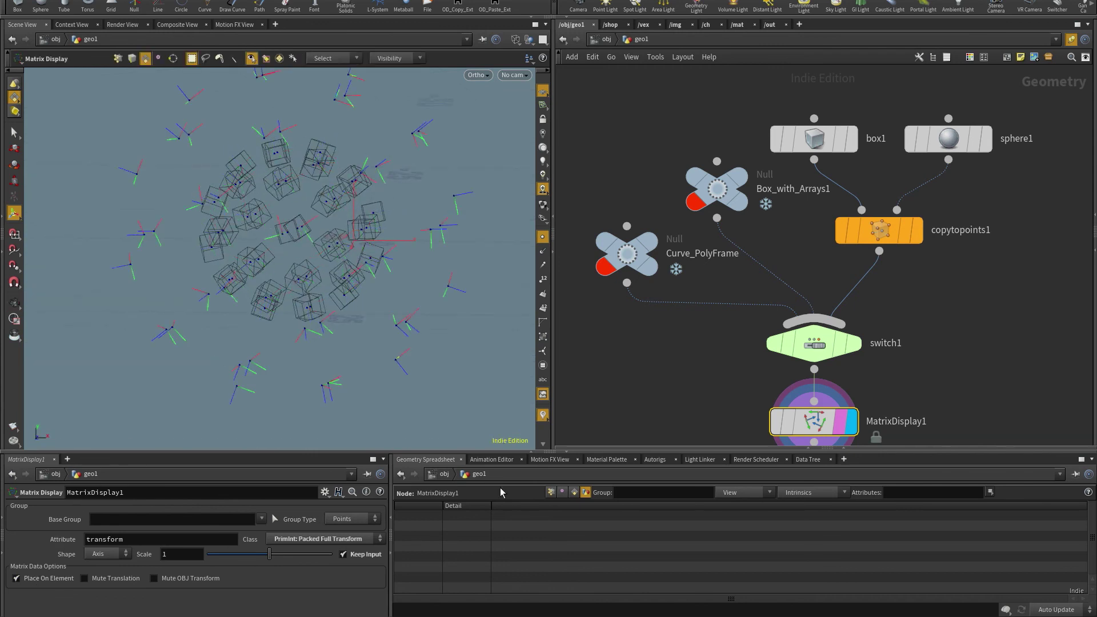
Switch MatrixDisplay1's Class from Packed Full Transform back to Auto and inspect the packed boxes' matrices.
click(323, 539)
click(314, 444)
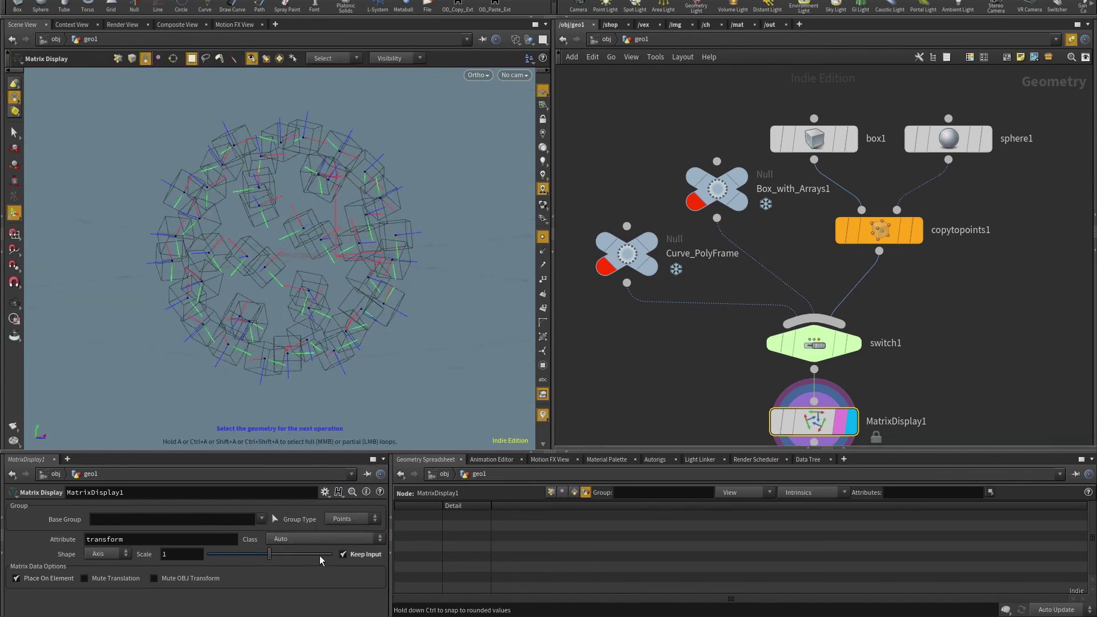
click(297, 539)
click(455, 509)
drag(423, 338, 324, 193)
scroll(269, 221, up, 2)
middle_drag(325, 193, 327, 178)
middle_drag(925, 379, 936, 330)
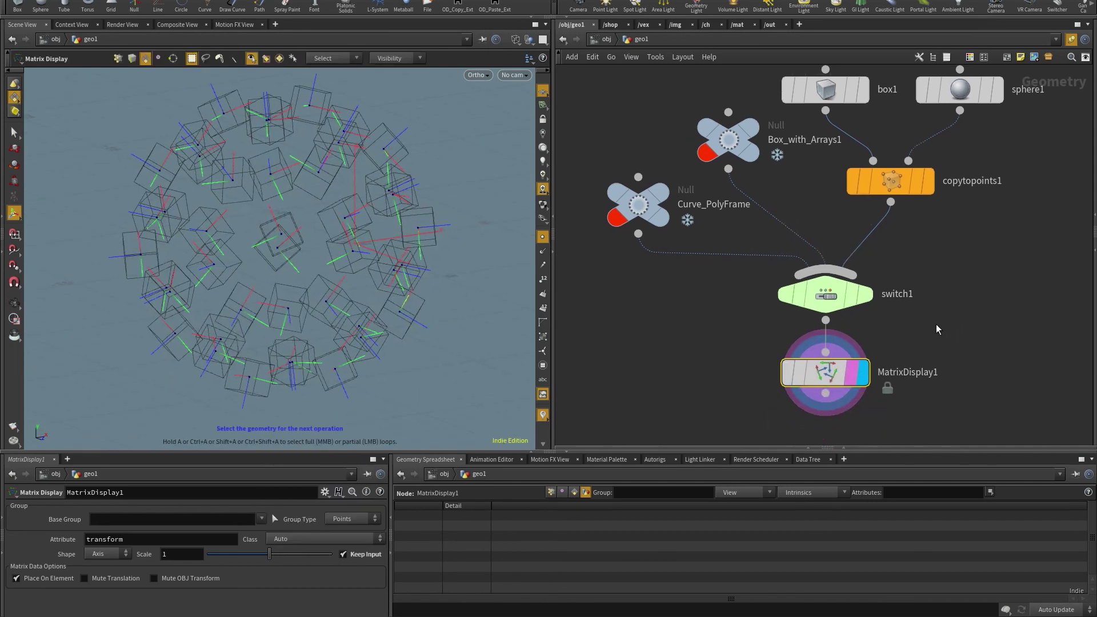
Set switch1's Select Input to 1 to bring back the box with matrix arrays.
click(830, 293)
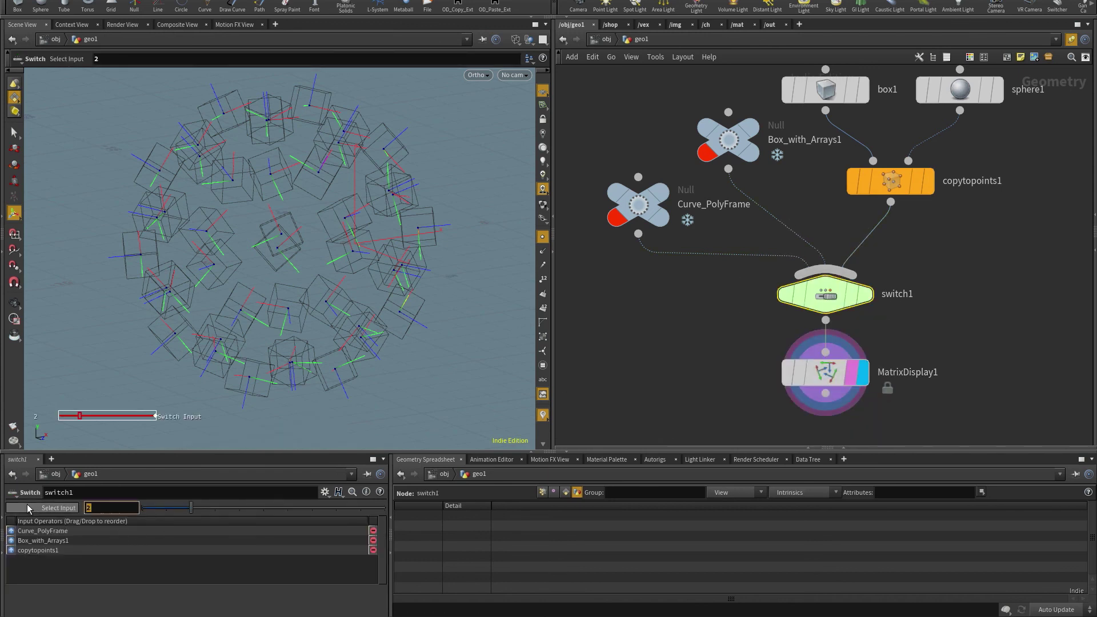
text(1)
key(Return)
alt+drag(275, 230, 313, 294)
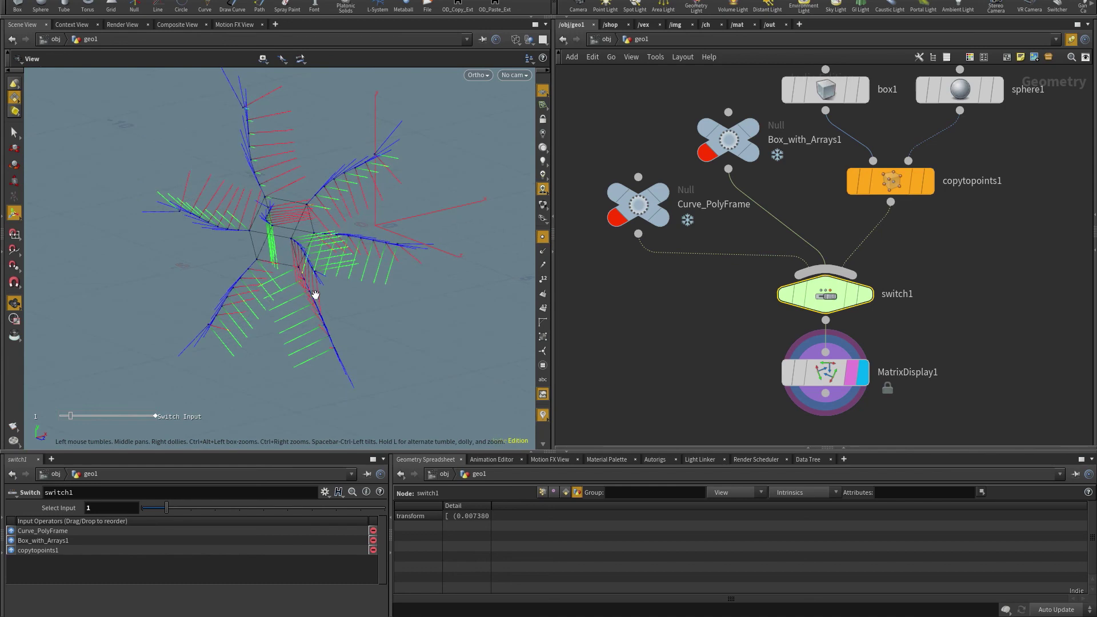